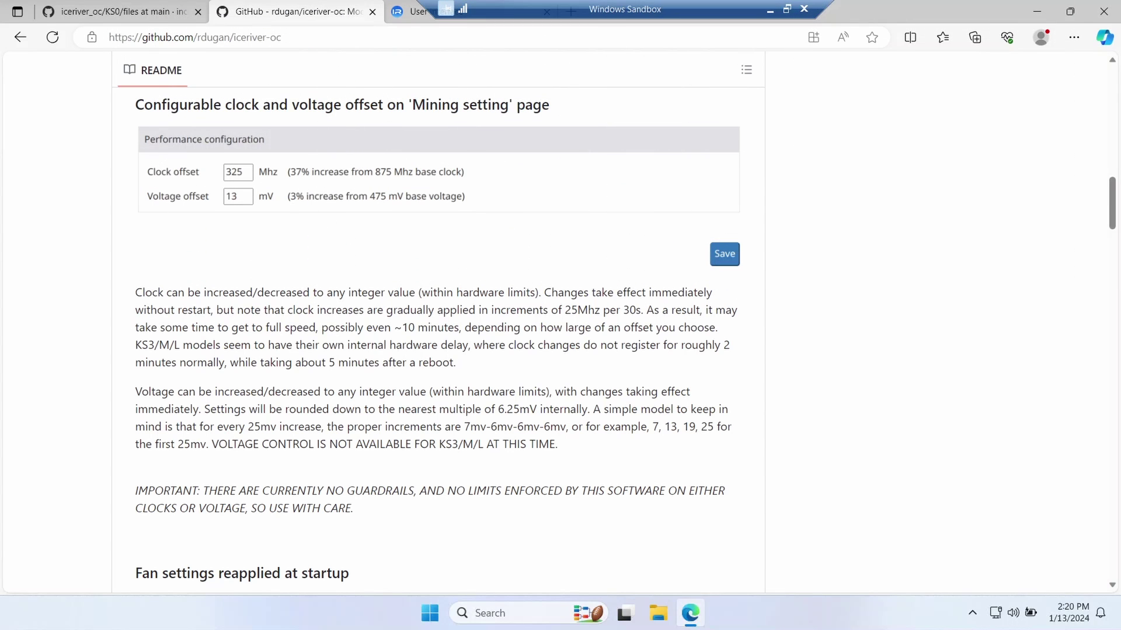
left_click_drag(156, 486, 377, 521)
left_click(409, 523)
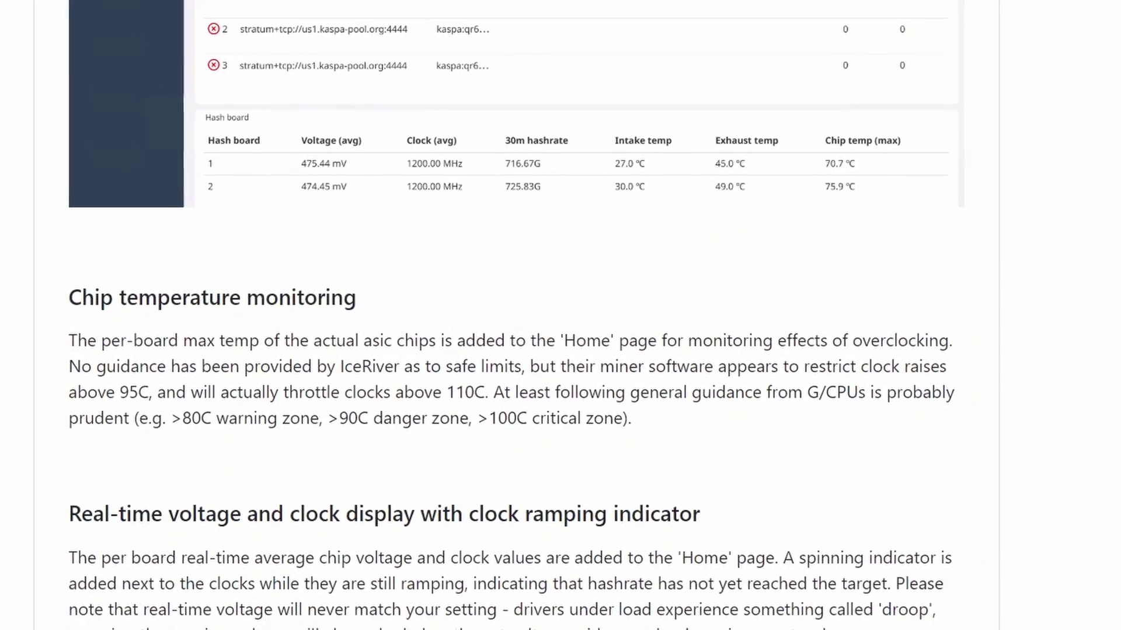
double_click(194, 421)
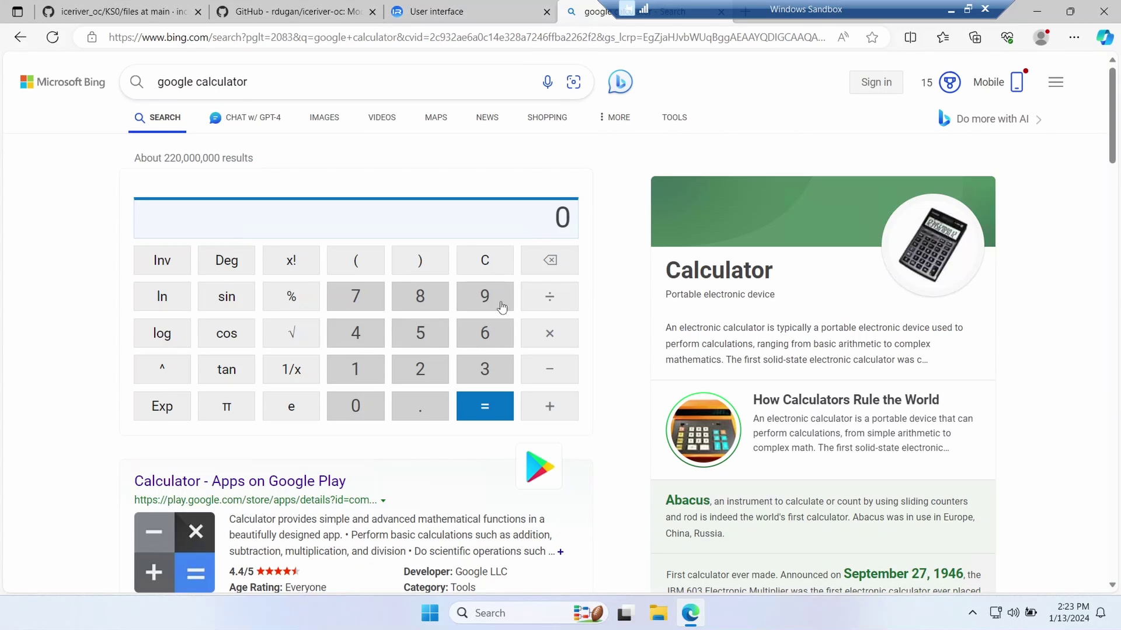
- Compute 875 × 0.5 = 437.5 on the Bing calculator and go back to the firmware README
left_click(429, 297)
left_click(358, 298)
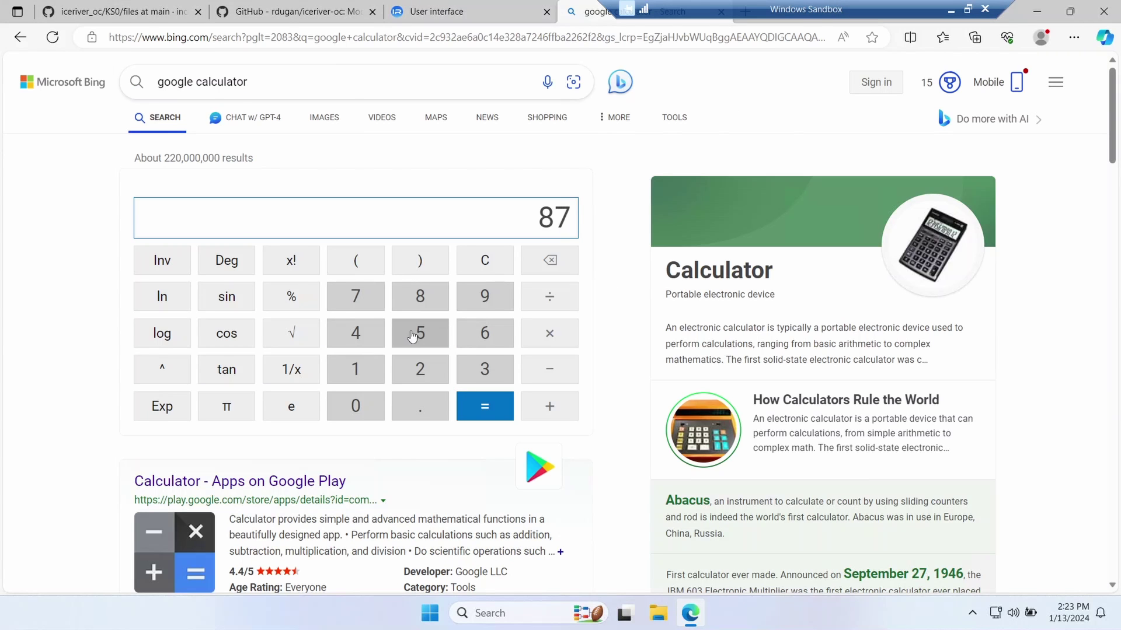
left_click(419, 331)
left_click(549, 334)
left_click(420, 407)
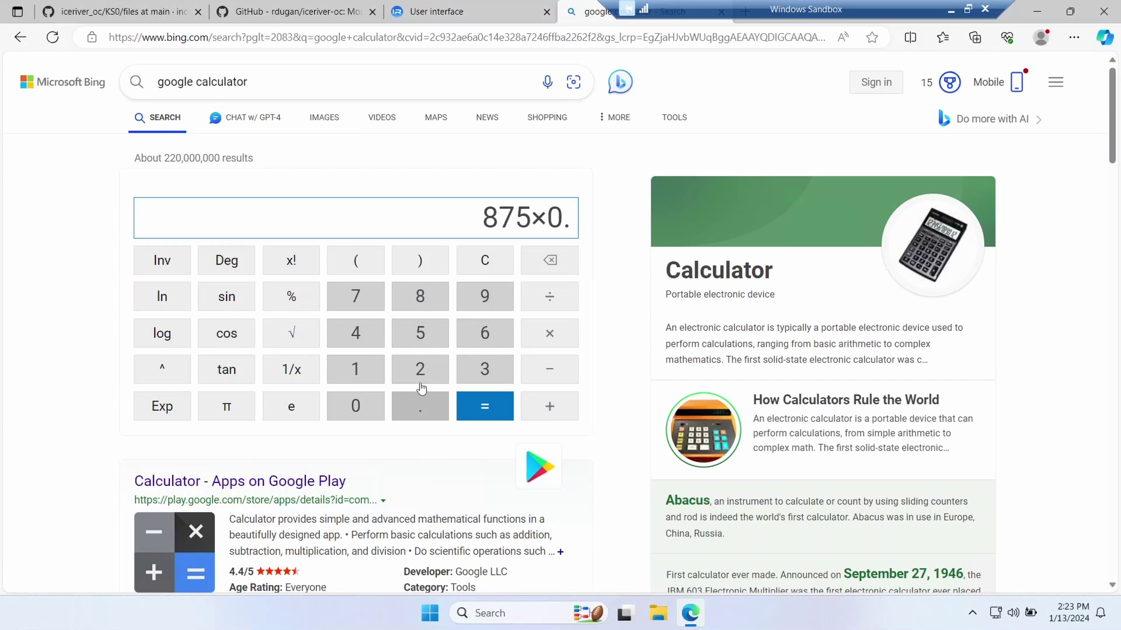
left_click(418, 331)
left_click(506, 399)
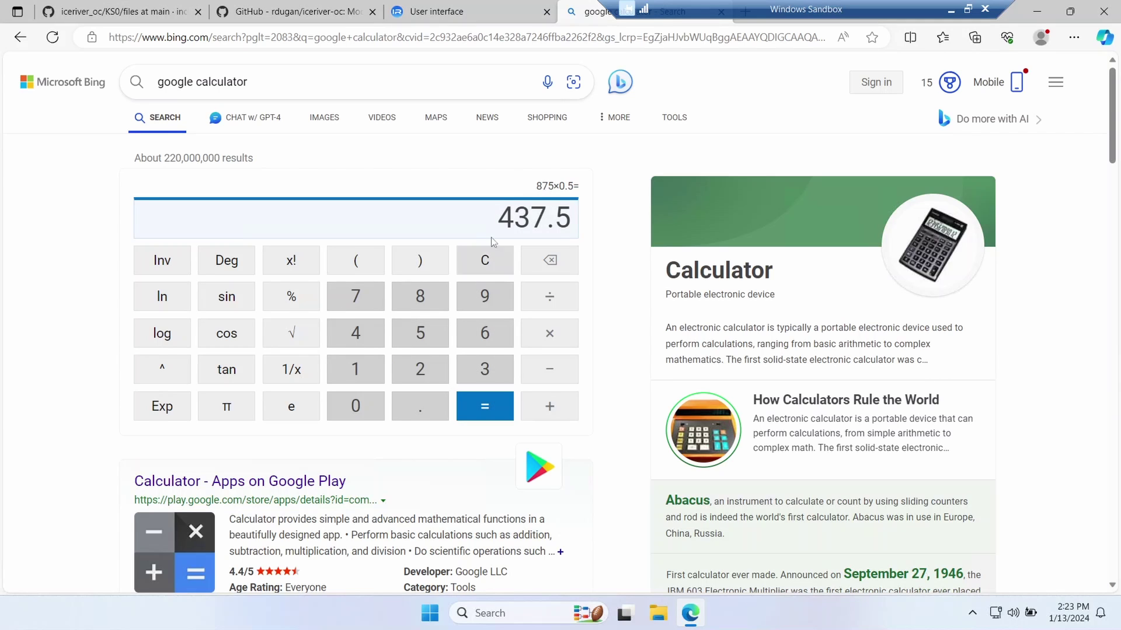
left_click(295, 11)
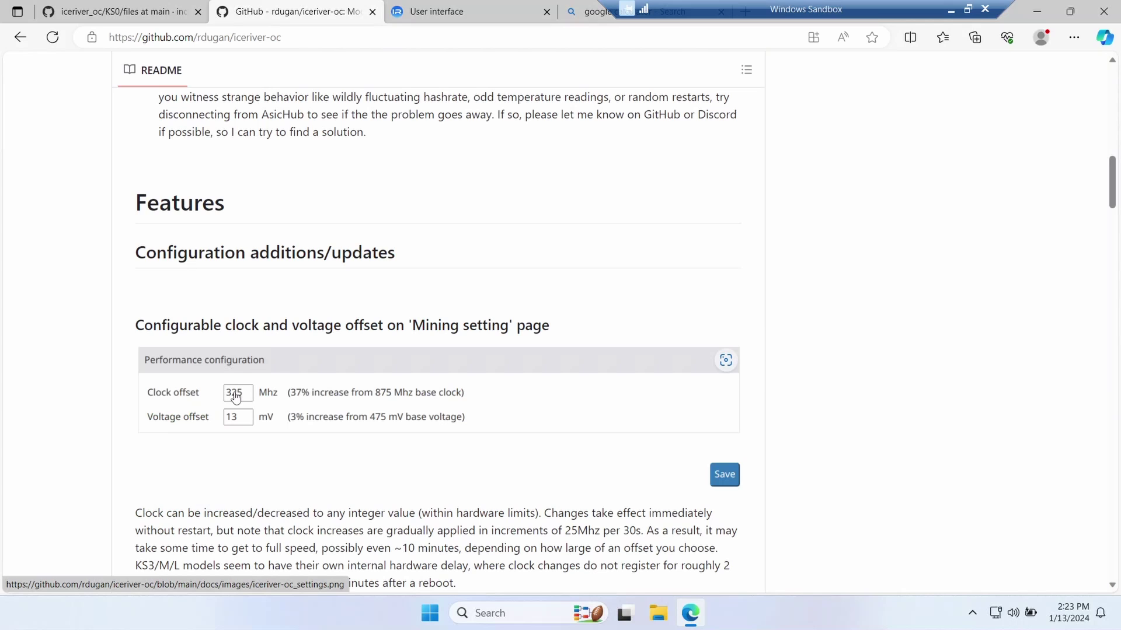
- Highlight the README's 6.25mV voltage step, 4-hour test length, 1% fee and *.kaspa.pool.pbfarmer.cc fee pool
scroll(815, 287, "down", 3)
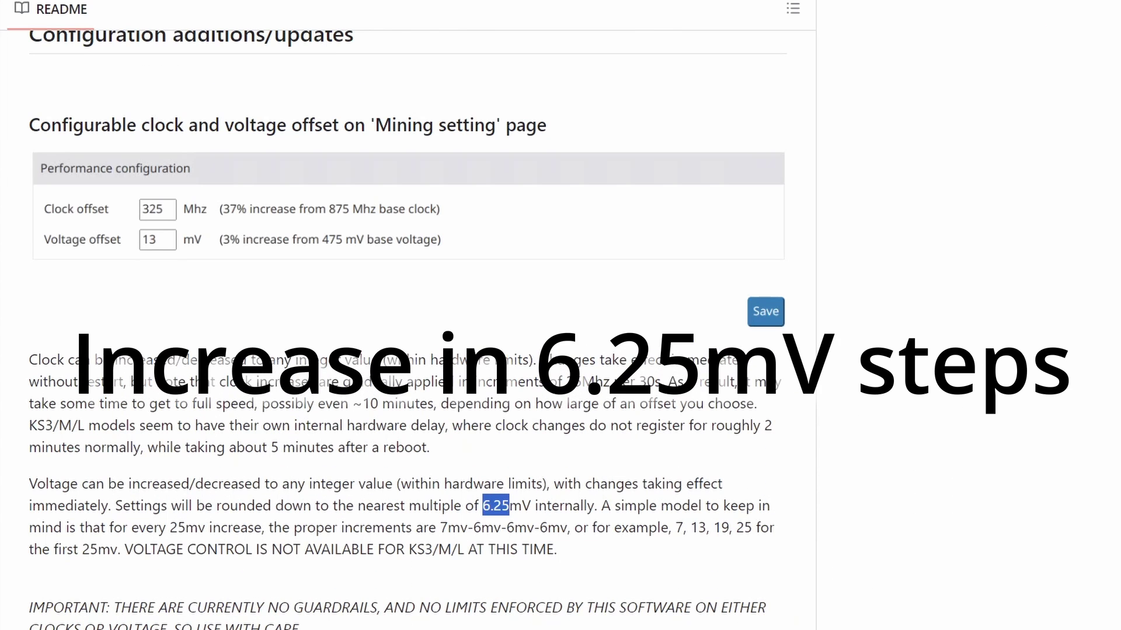
left_click_drag(509, 505, 530, 506)
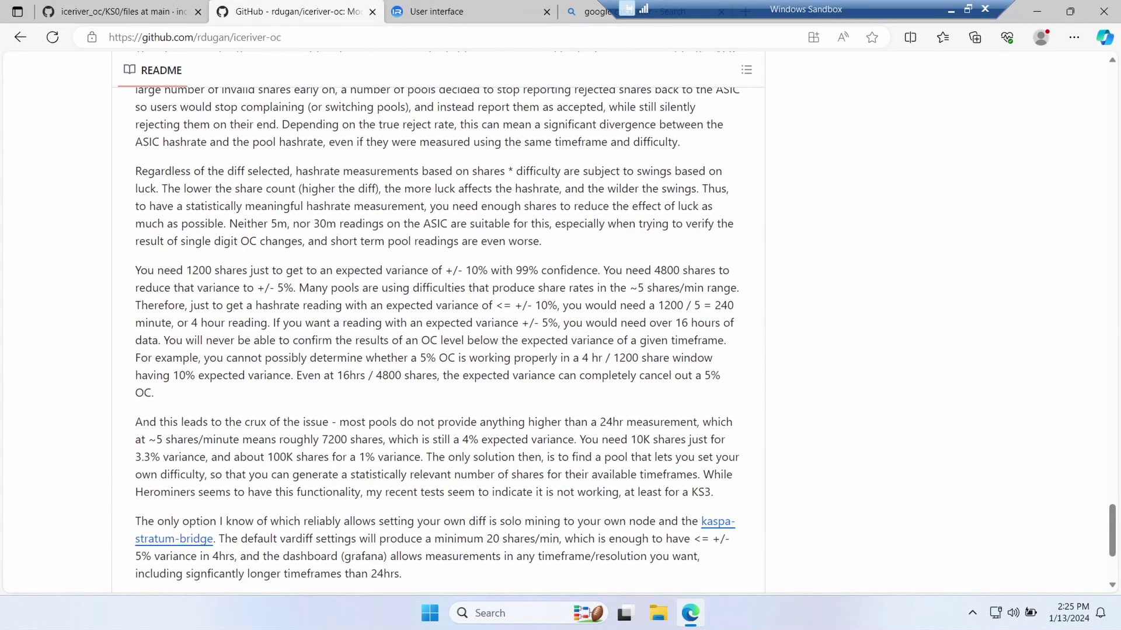
left_click_drag(207, 323, 267, 323)
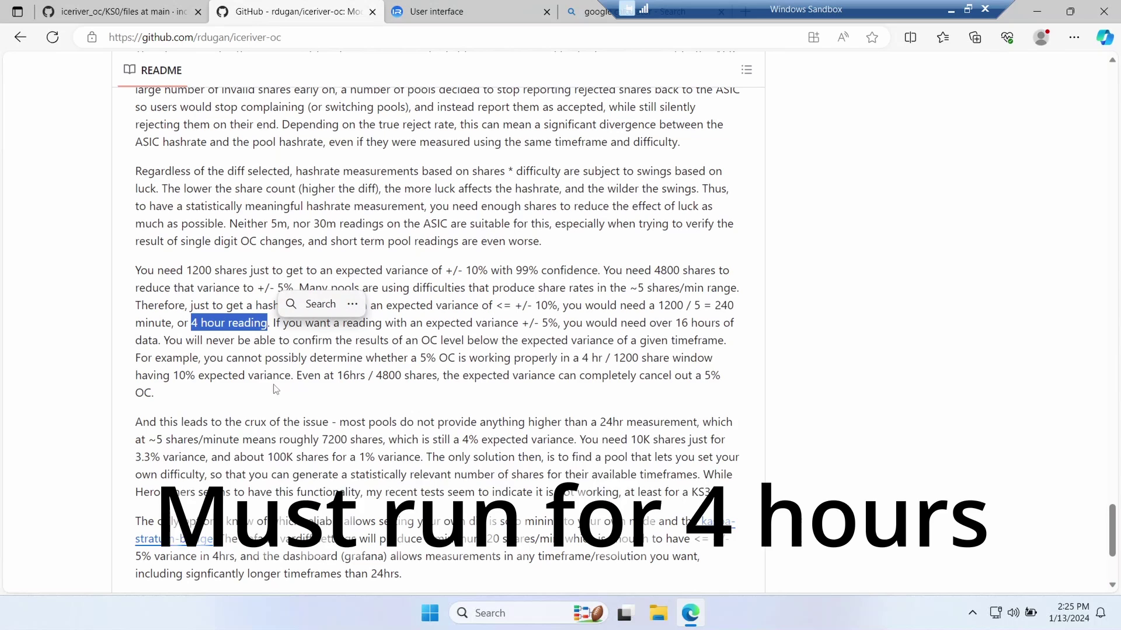
left_click(843, 308)
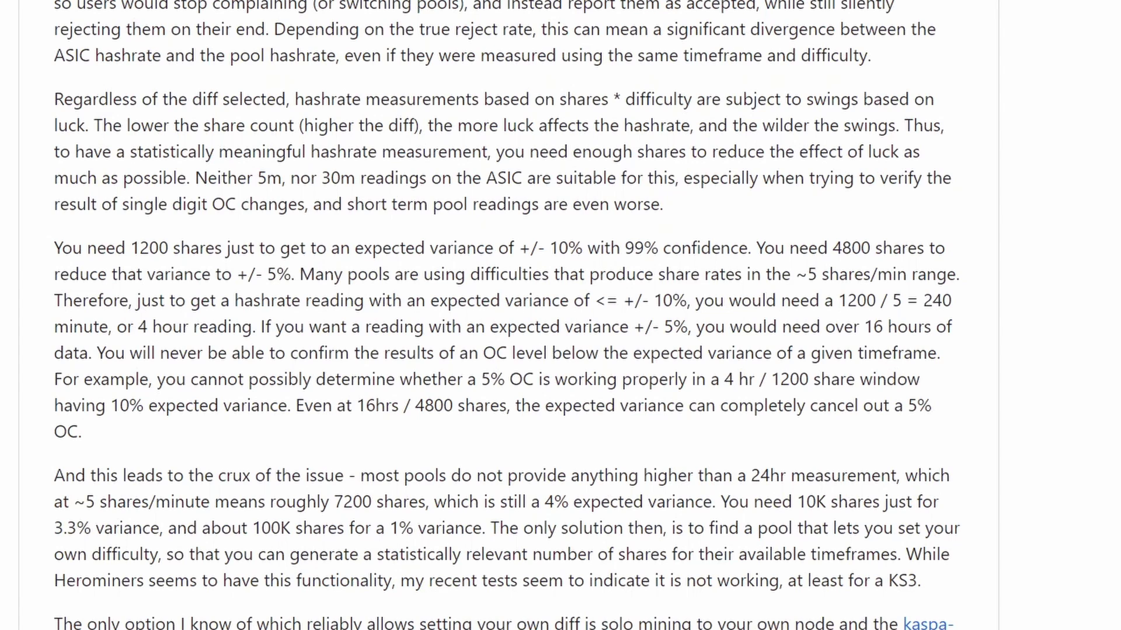
left_click_drag(138, 327, 265, 350)
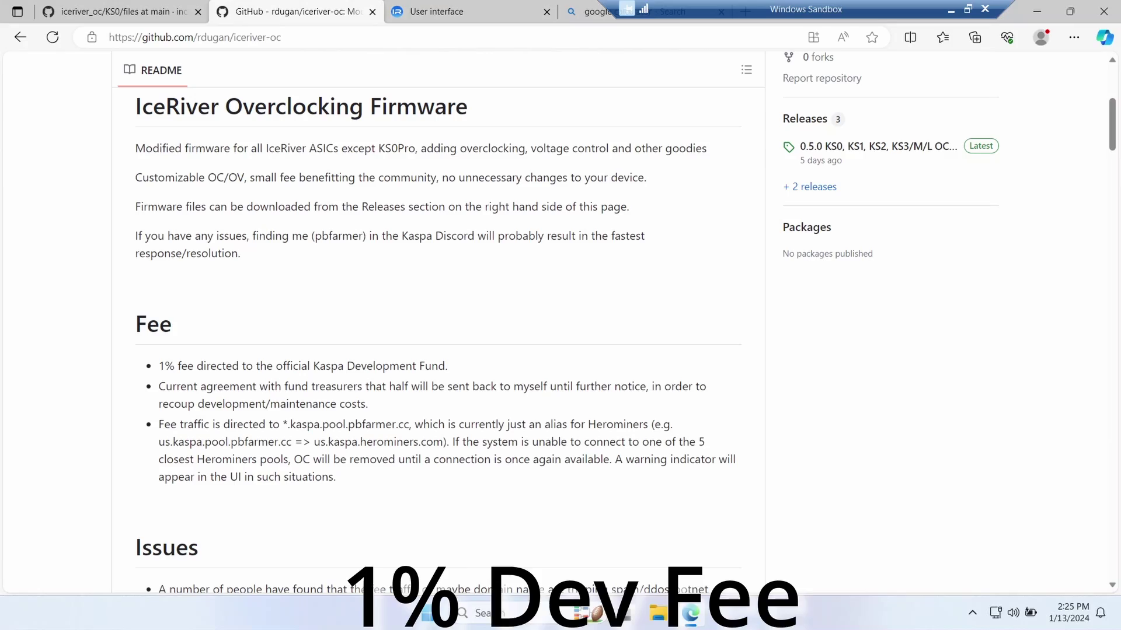
left_click_drag(195, 368, 163, 369)
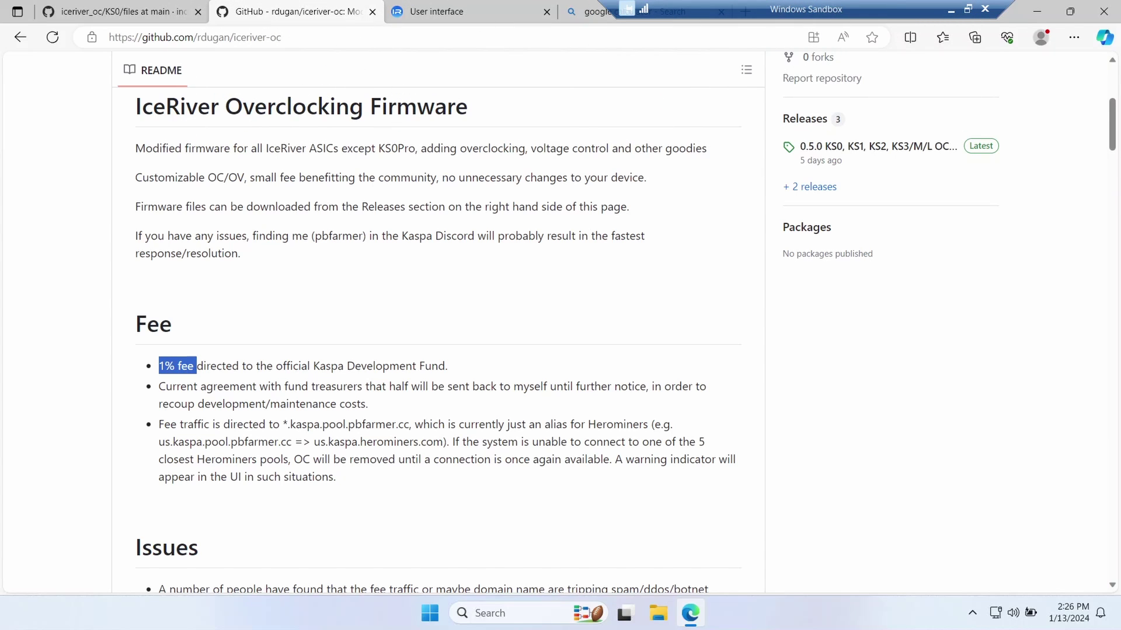
left_click_drag(283, 424, 412, 427)
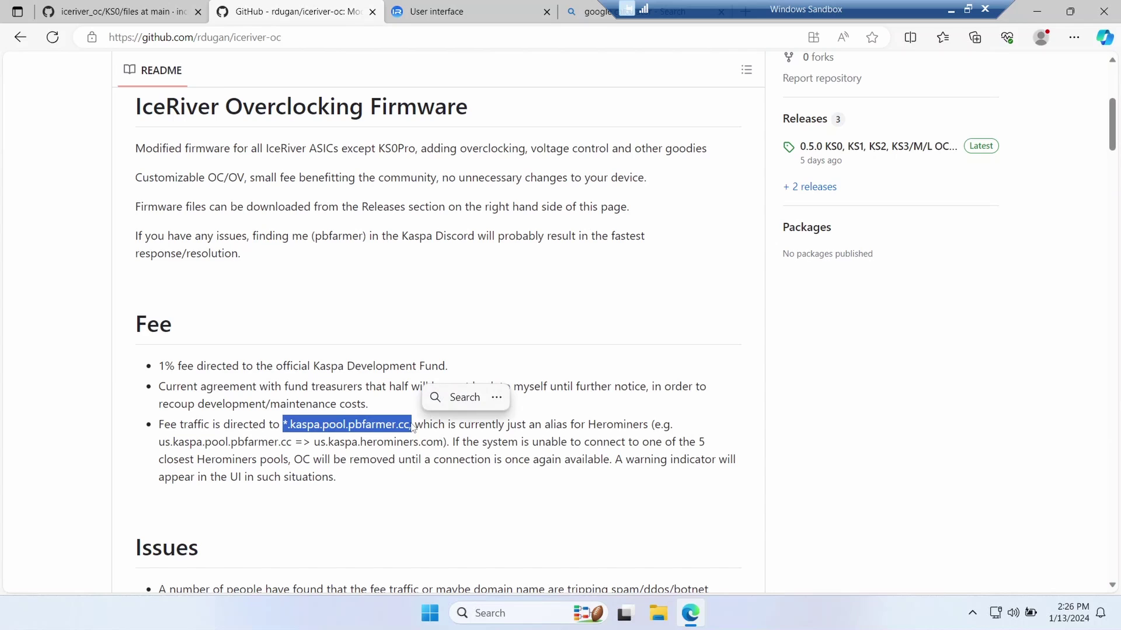
scroll(575, 267, "up", 5)
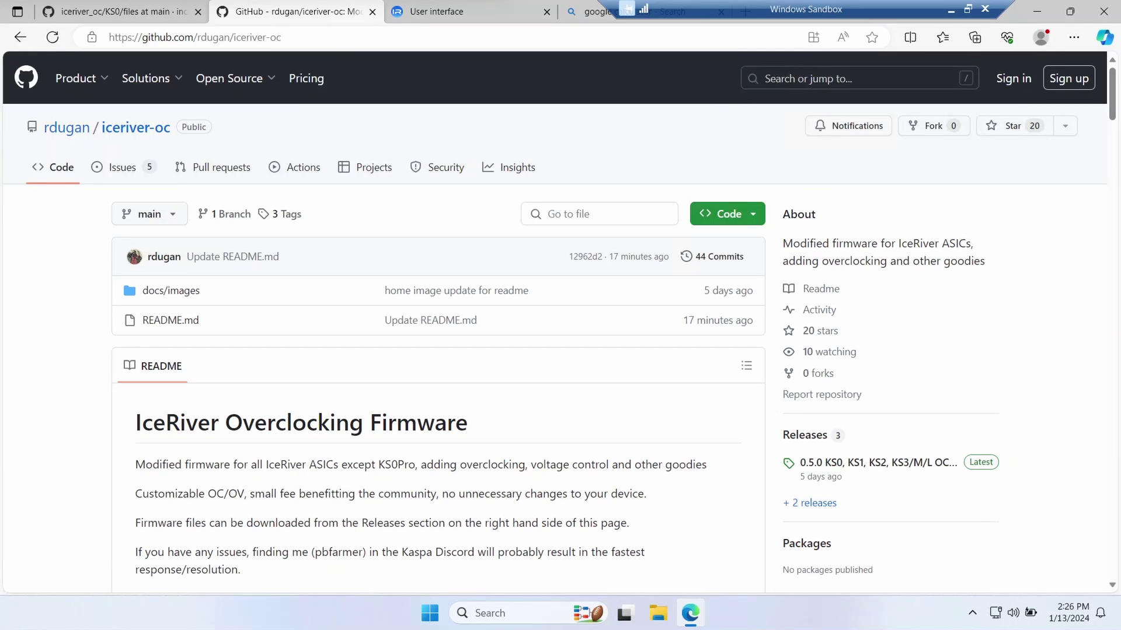
- Download pbfarmerv050_ks0update.bgz from the 0.5.0 release assets, then switch to the miner's web interface
left_click(838, 464)
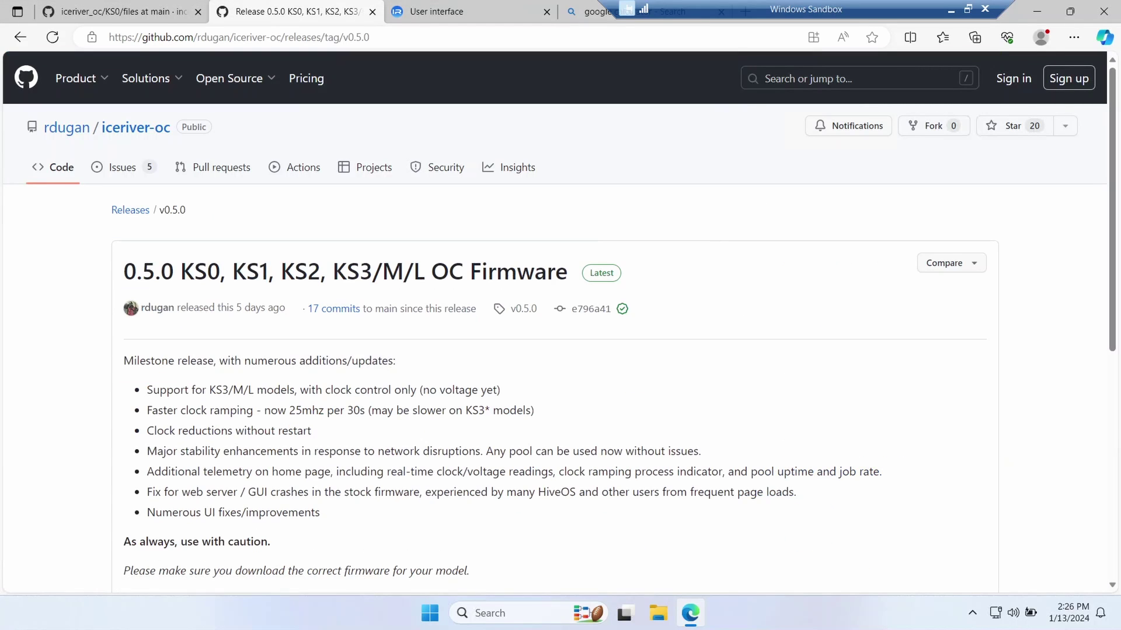
scroll(648, 310, "down", 7)
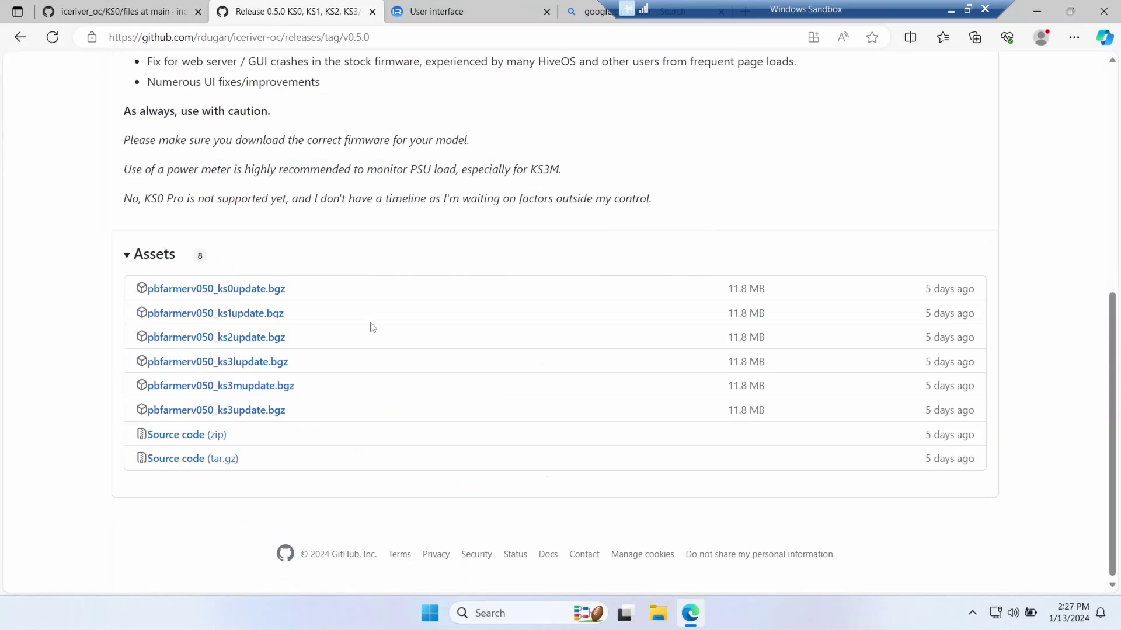
left_click(208, 297)
left_click(438, 11)
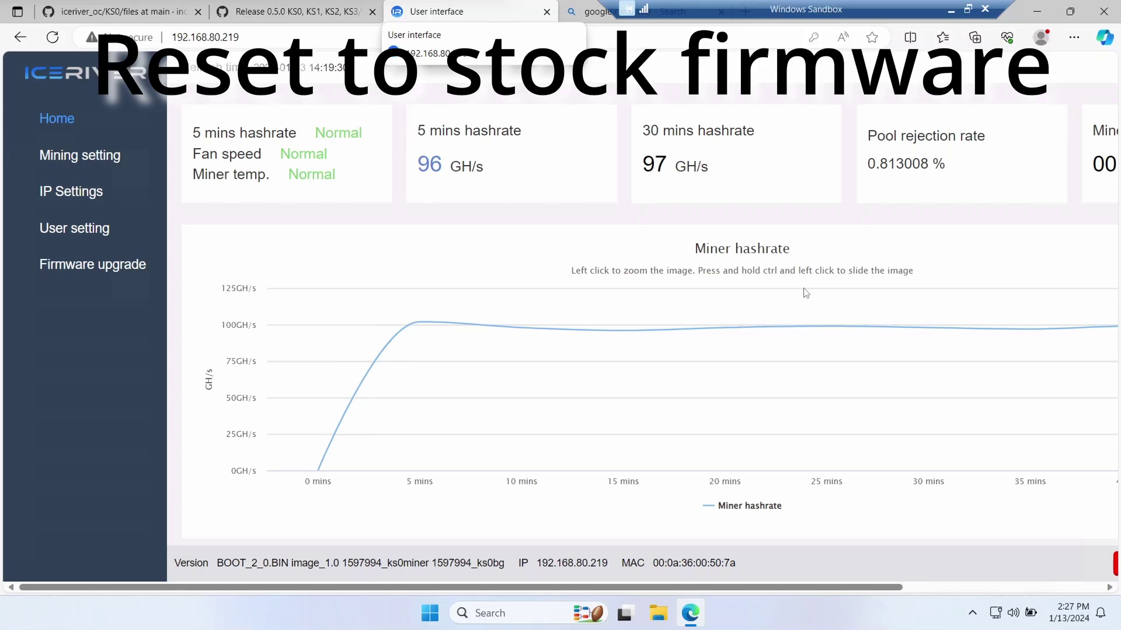
- Flash pbfarmerv050_ks0update.bgz through Firmware upgrade, confirming the upload, success and miner restart
left_click(129, 272)
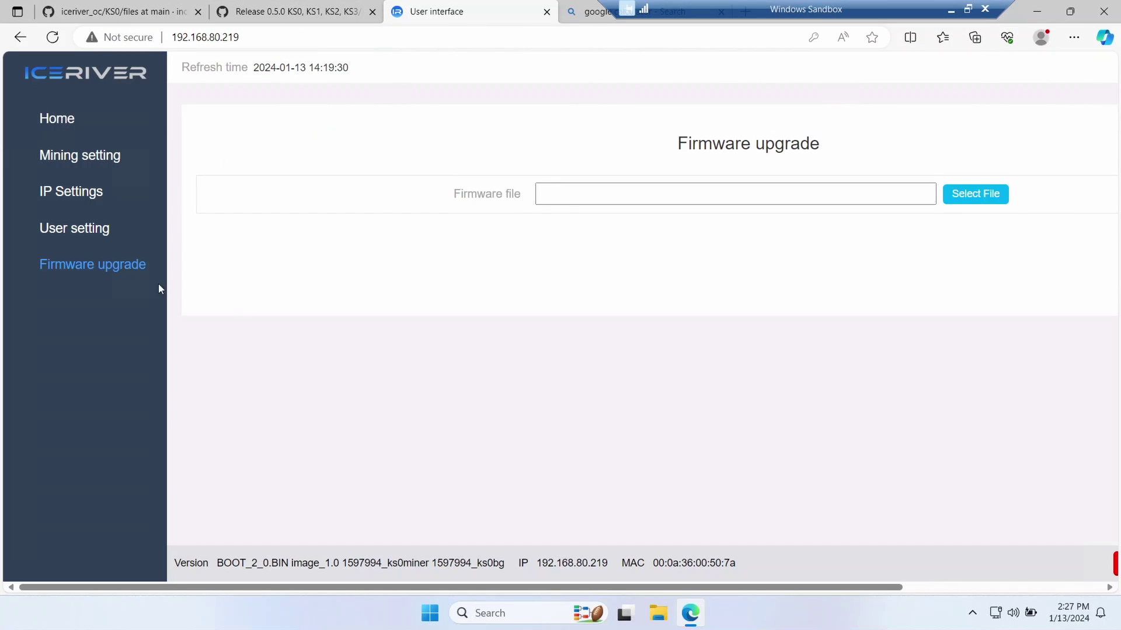
left_click(983, 198)
double_click(168, 131)
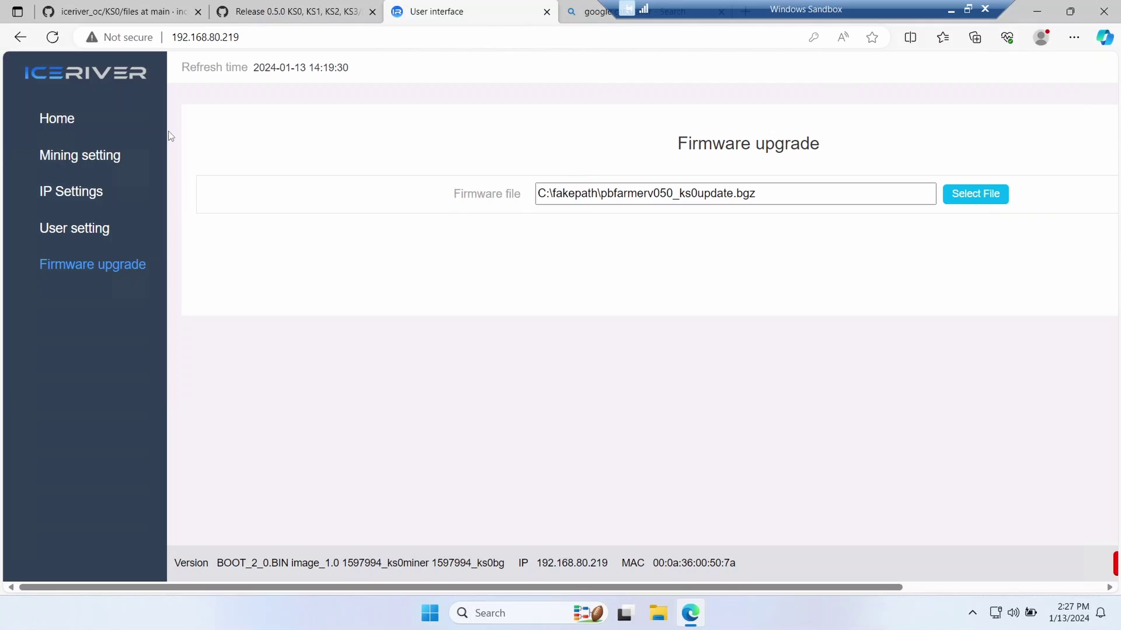
left_click(943, 587)
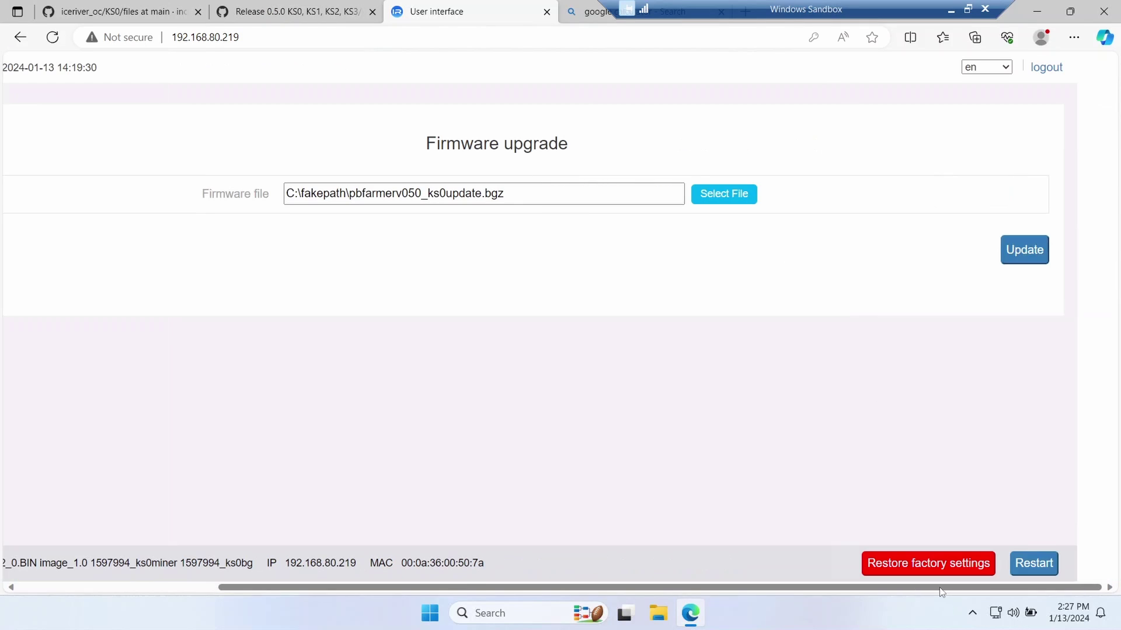
left_click(1025, 251)
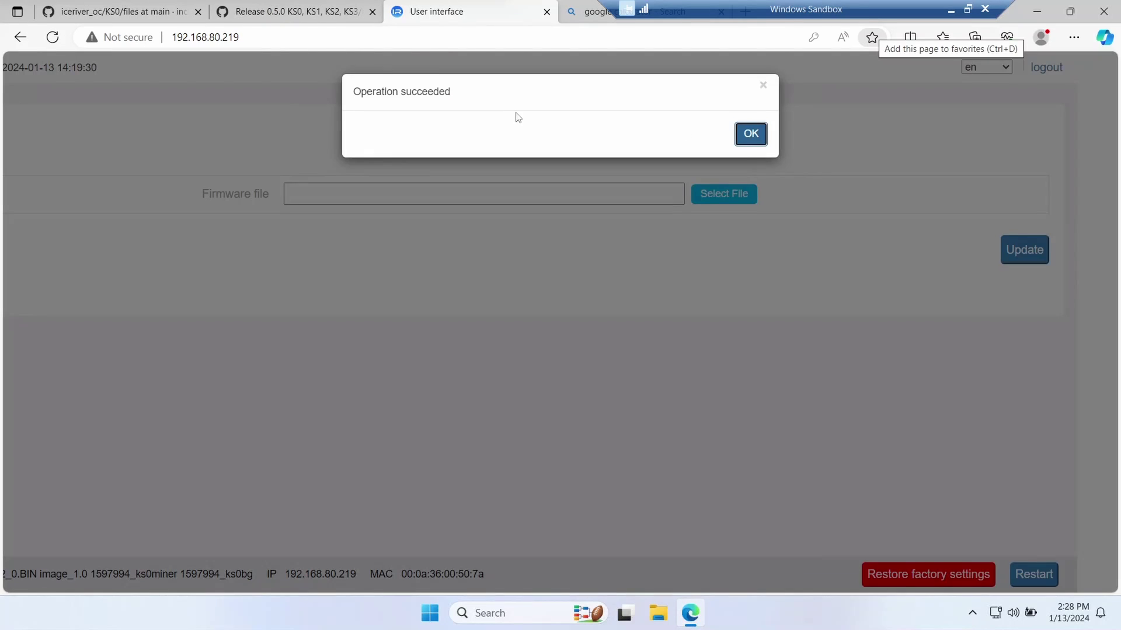
left_click(749, 135)
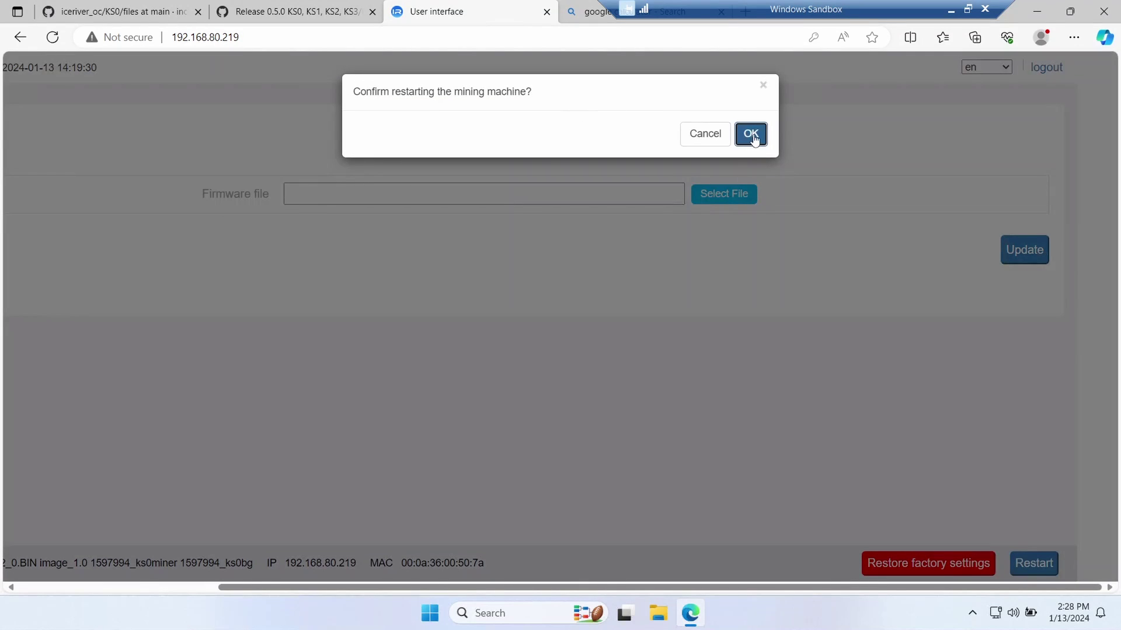
left_click(751, 134)
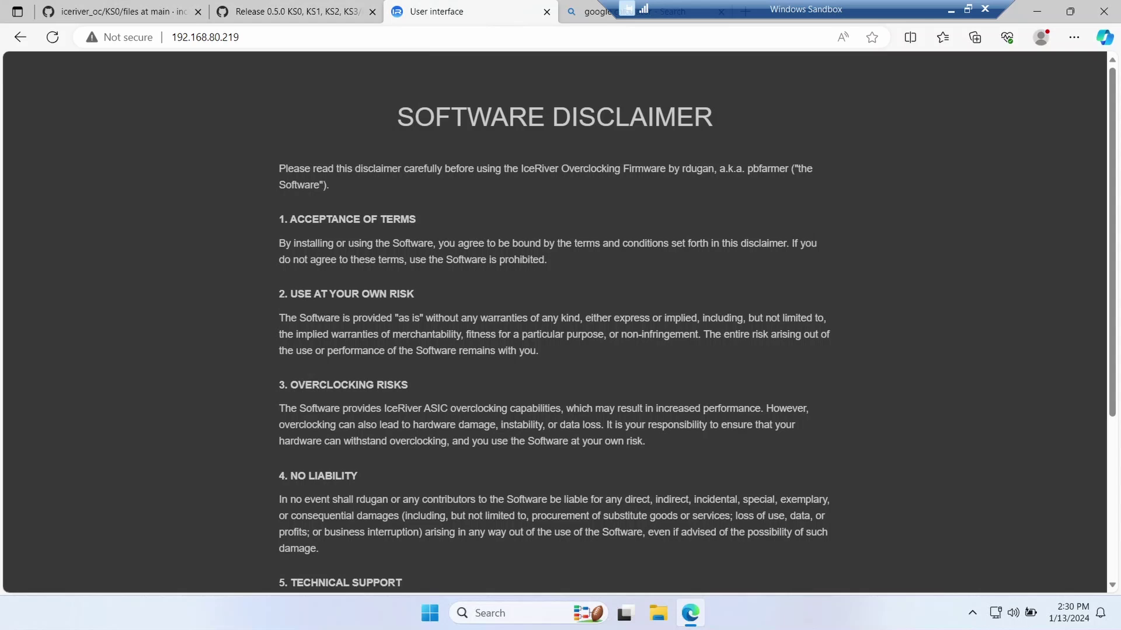
- Accept the Software Disclaimer and look over the pbfarmer v0_5_0 dashboard at 781.25 MHz
scroll(472, 180, "down", 4)
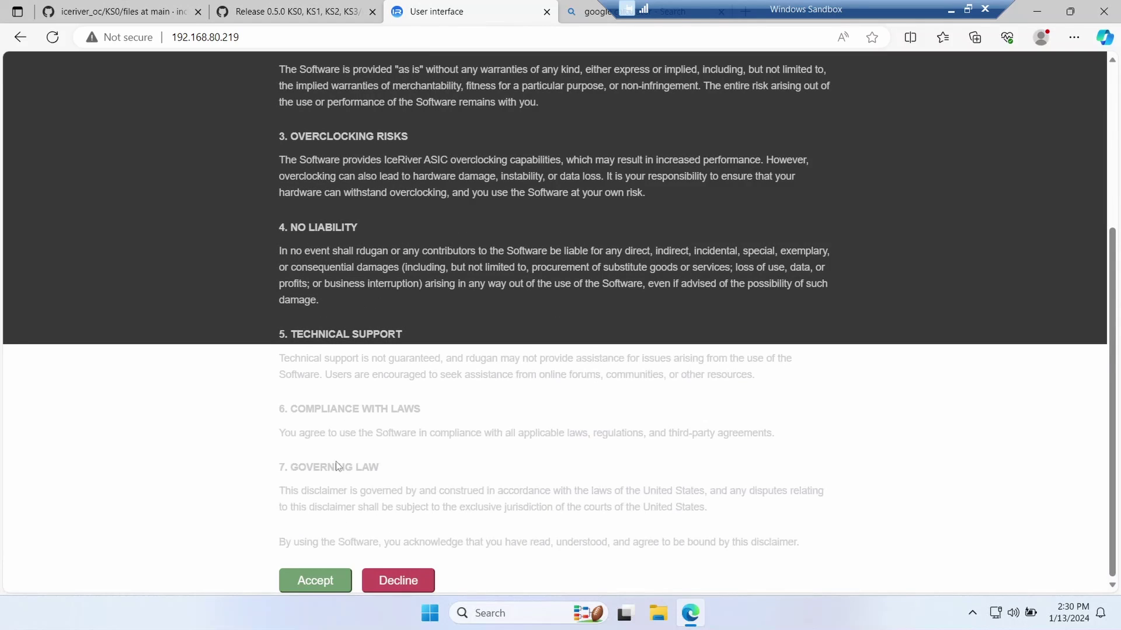
left_click(314, 581)
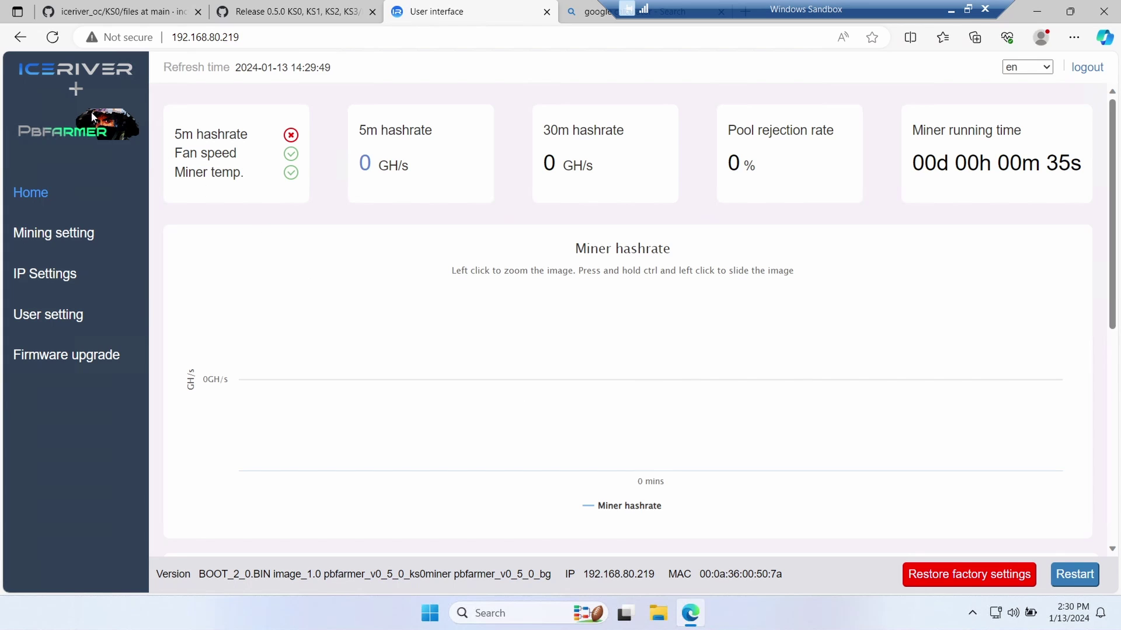
scroll(448, 333, "down", 7)
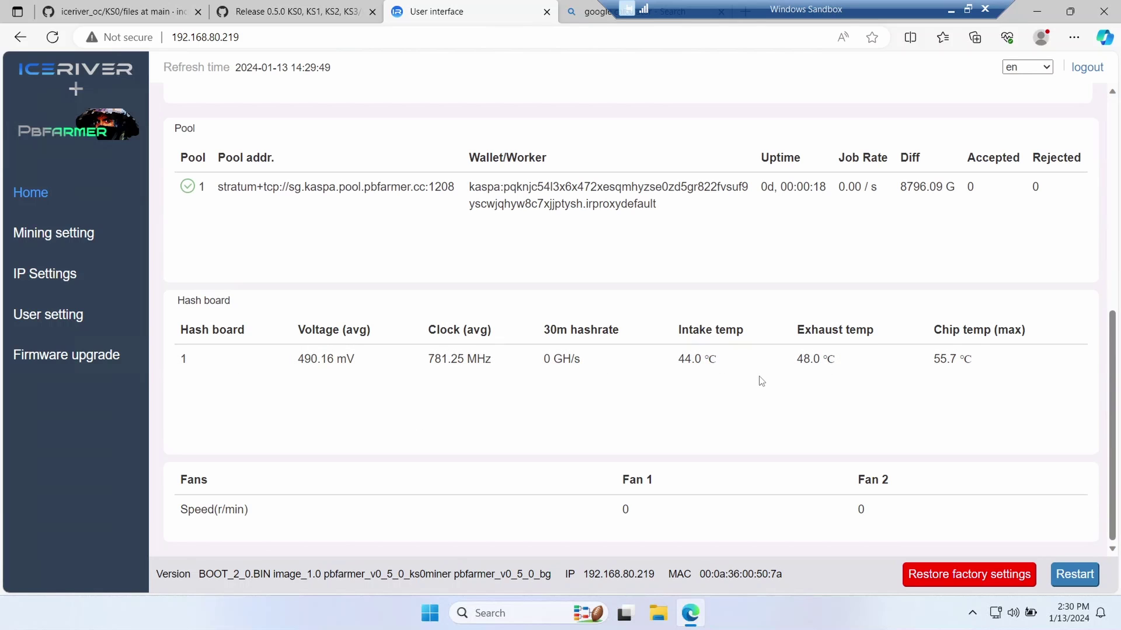
scroll(759, 381, "up", 5)
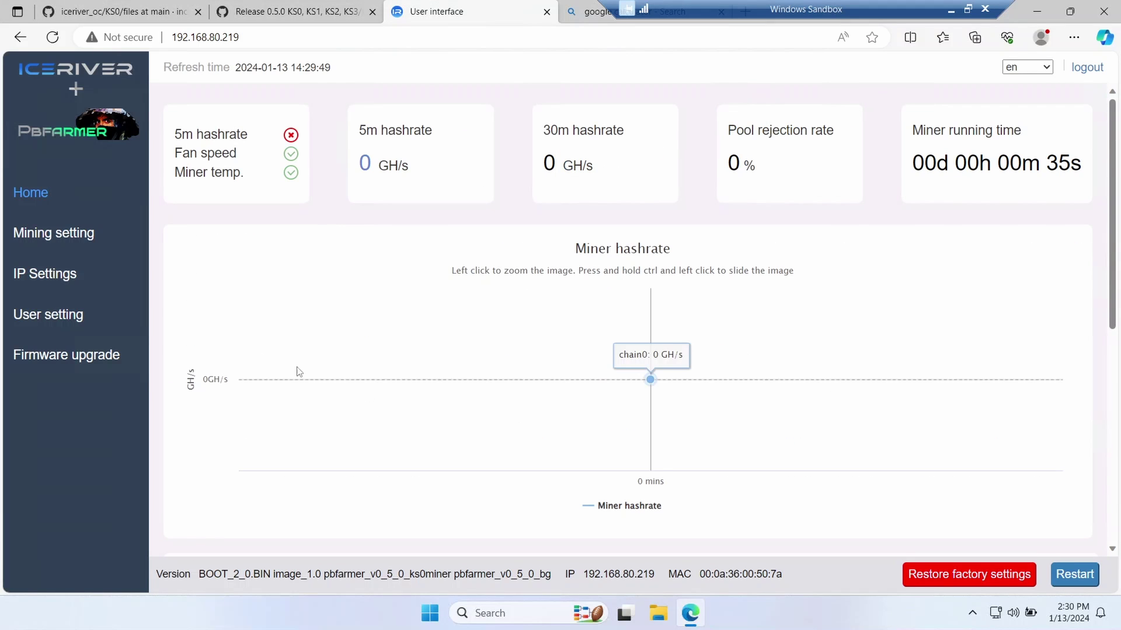
- In Mining setting, enable manual fan speed at 100% and save it
left_click(79, 240)
scroll(361, 344, "down", 7)
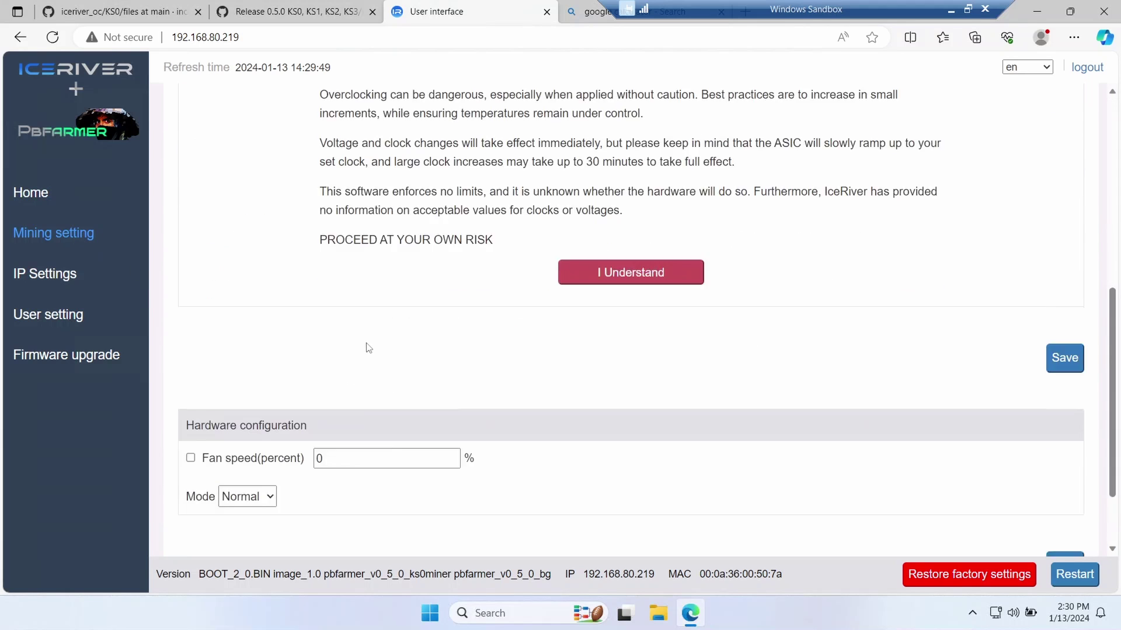
scroll(368, 348, "down", 2)
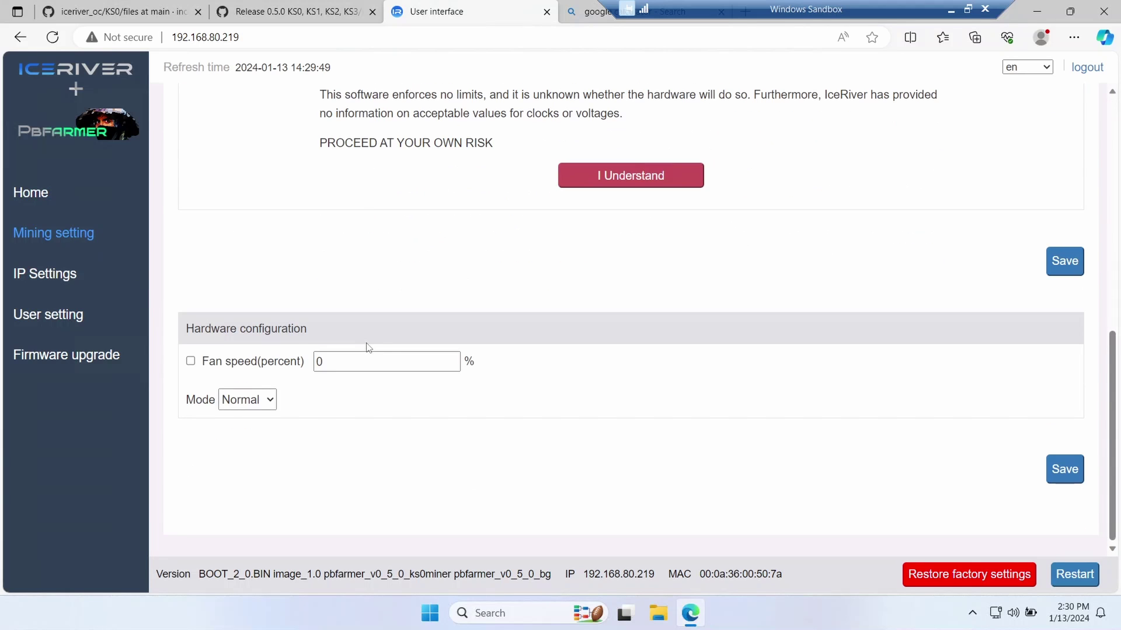
left_click(190, 361)
left_click(326, 361)
key("BackSpace")
type("100")
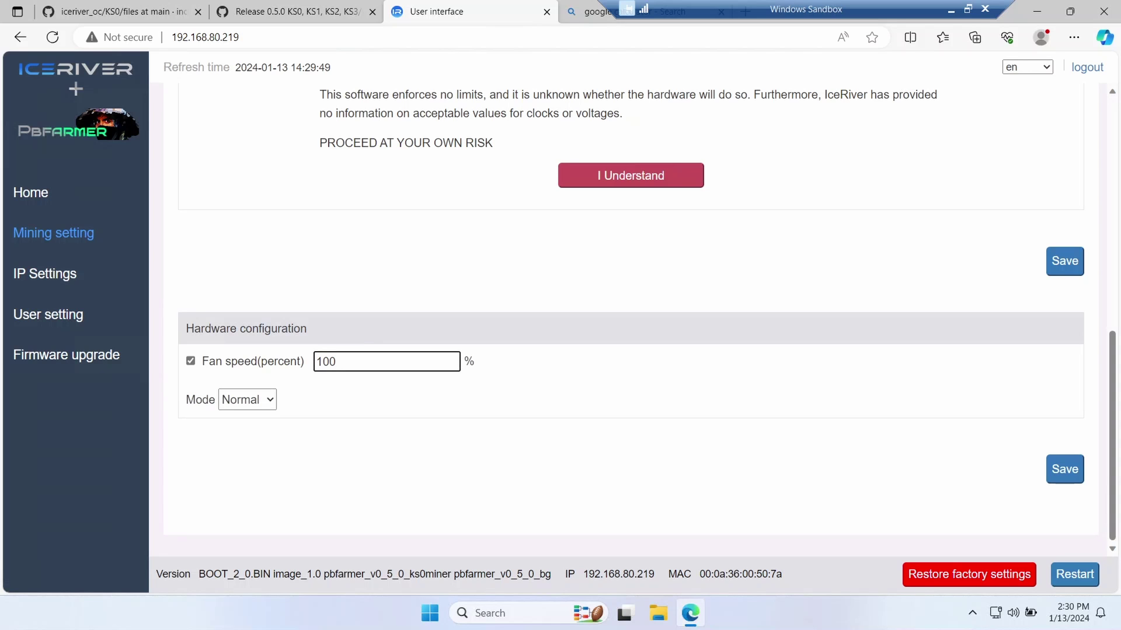
left_click(1066, 469)
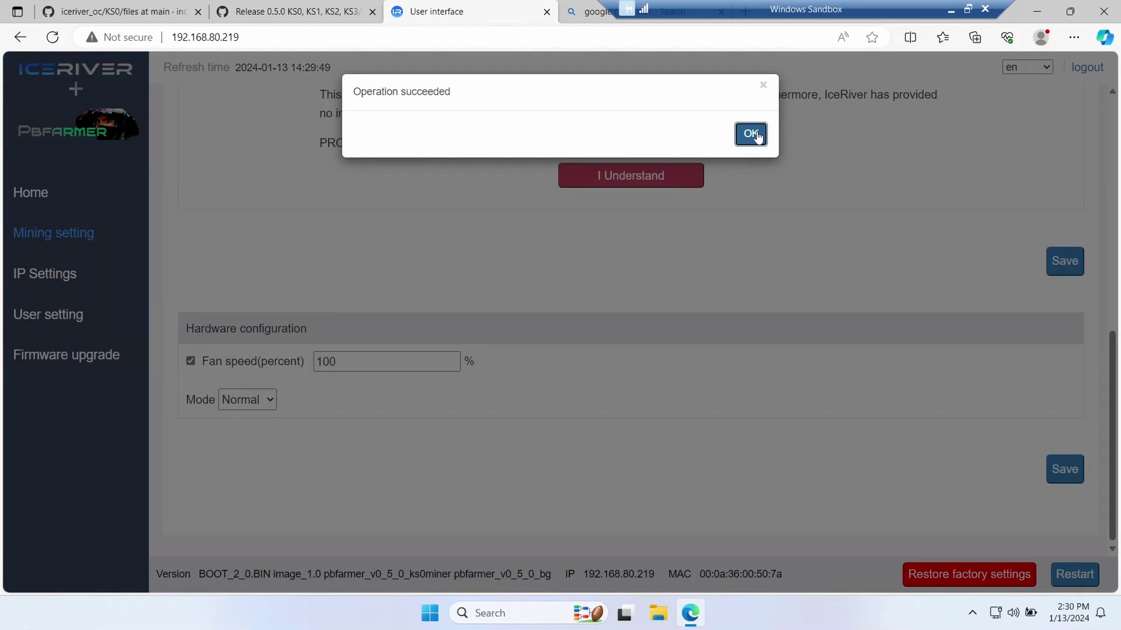
left_click(752, 127)
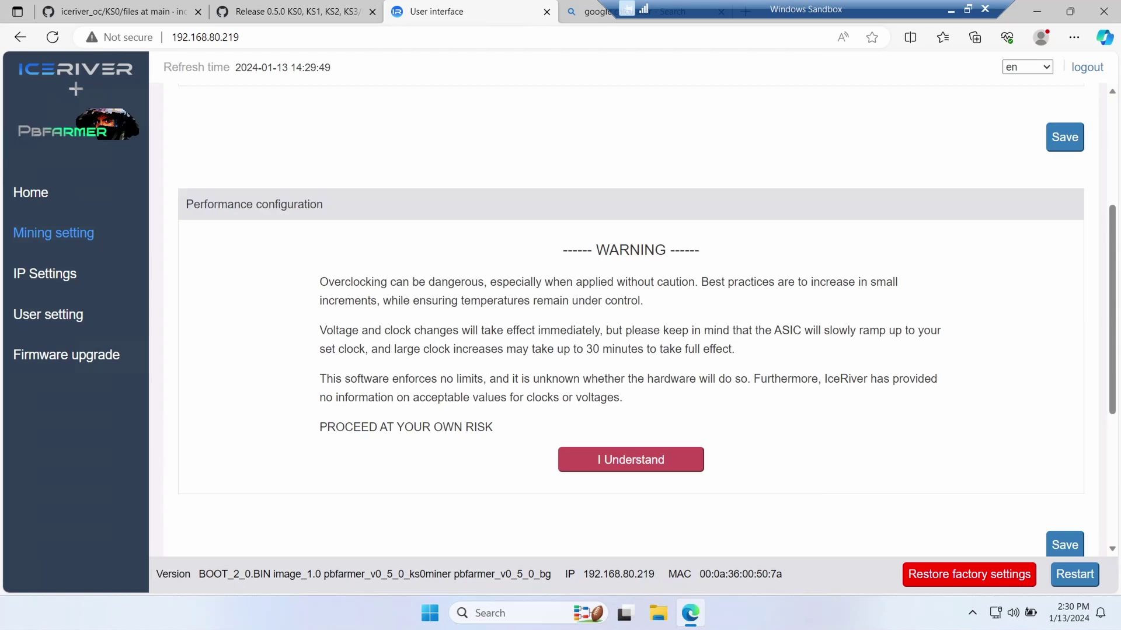
- Accept the overclocking warning to reveal the 0 MHz clock and 0 mV voltage offset fields
left_click(631, 470)
scroll(628, 478, "up", 4)
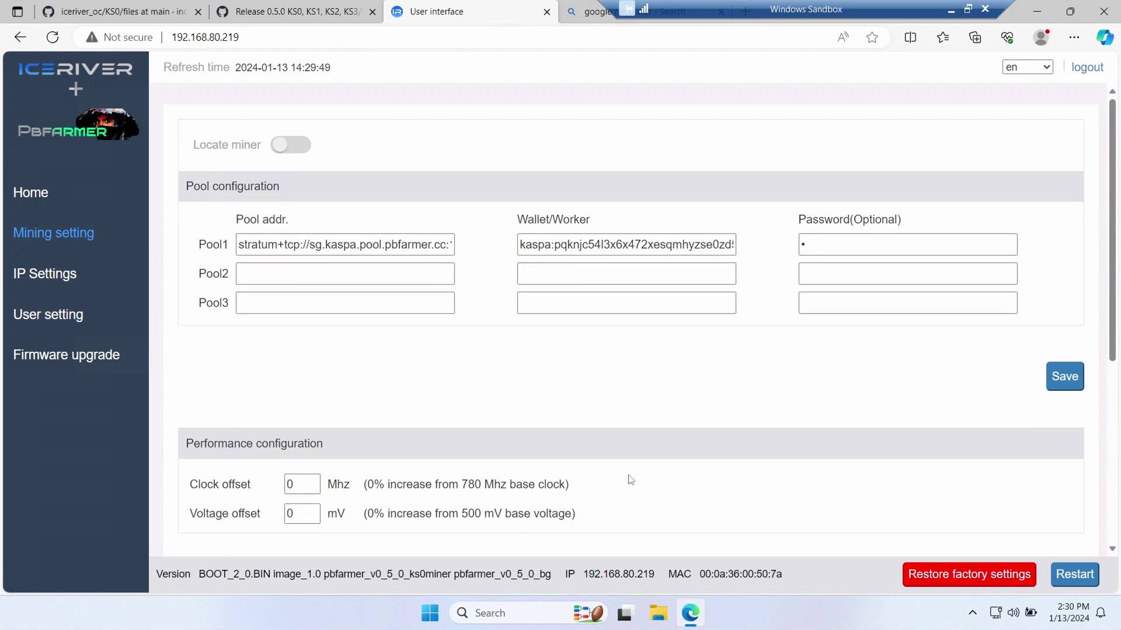
left_click(313, 255)
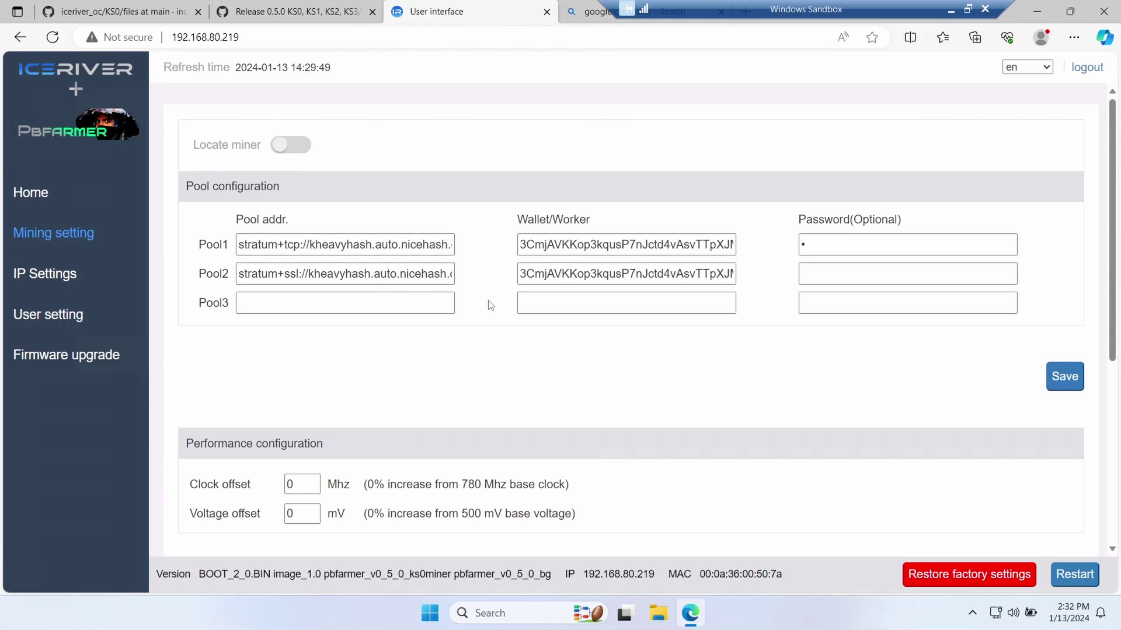
scroll(490, 306, "down", 3)
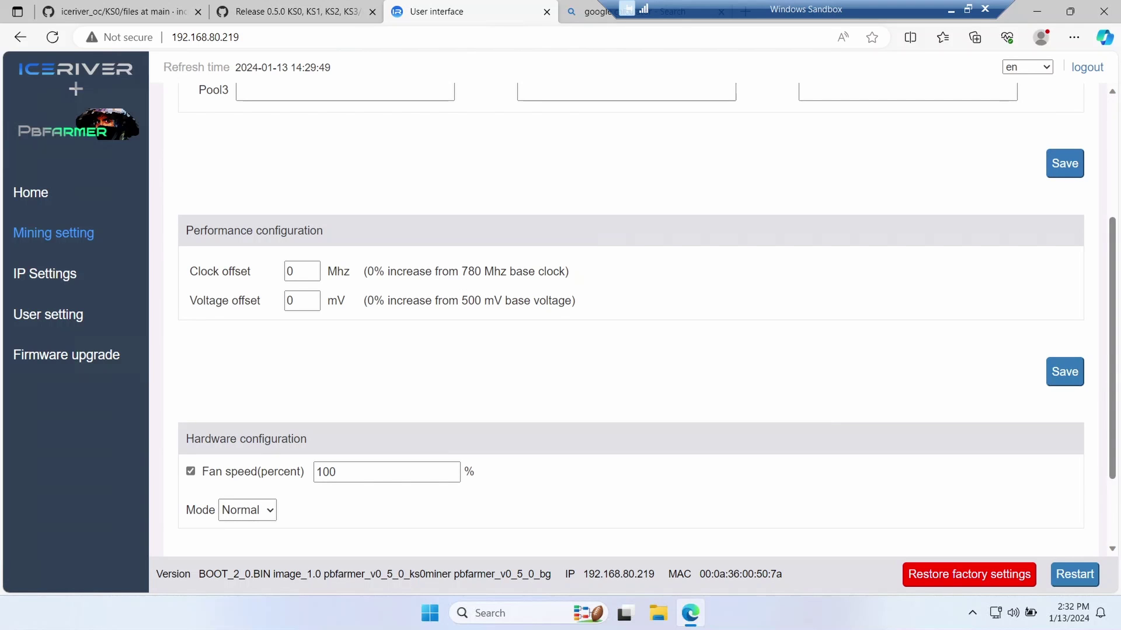
- Compute 780 × 0.6 = 468 on Bing and enter 468 as the miner's clock offset
left_click(585, 17)
left_click(355, 296)
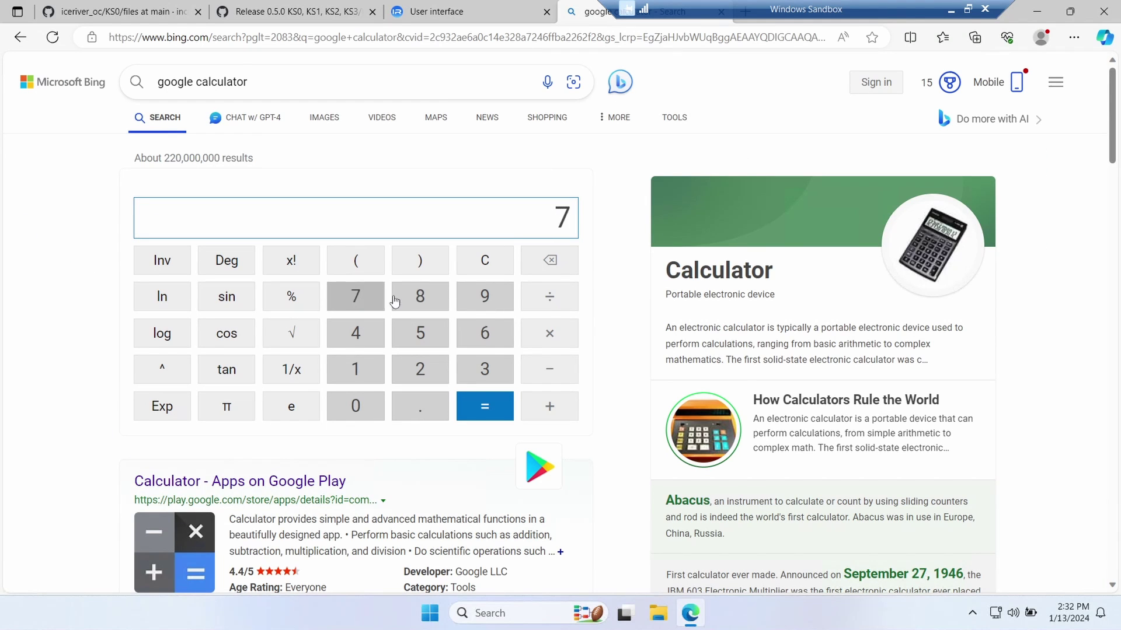
left_click(420, 296)
left_click(359, 406)
left_click(551, 334)
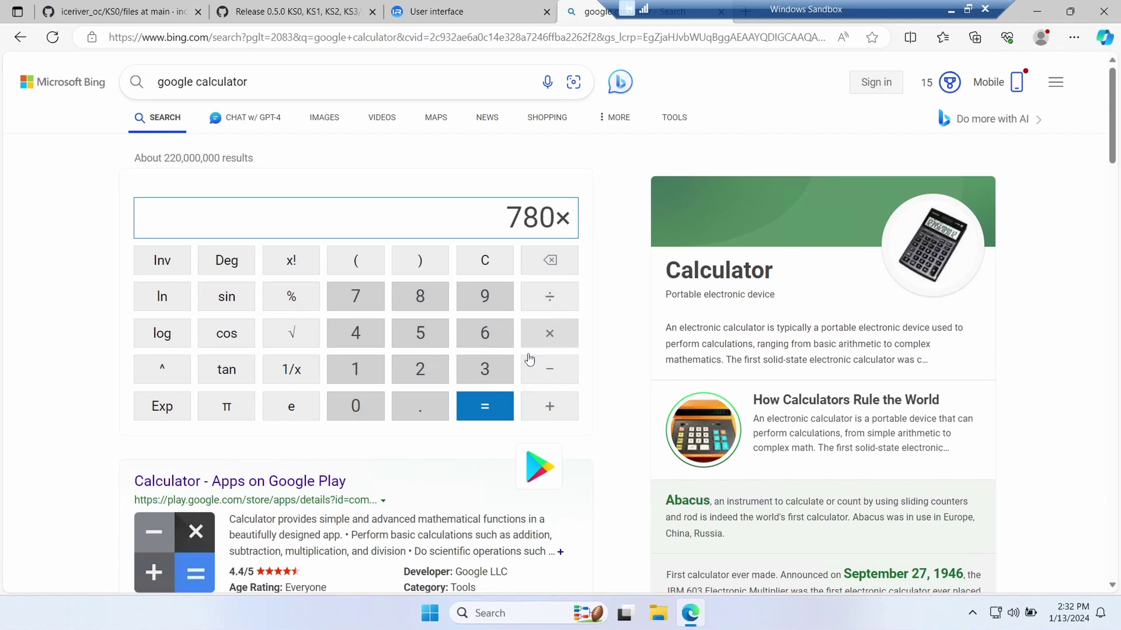
left_click(423, 410)
left_click(484, 333)
left_click(499, 414)
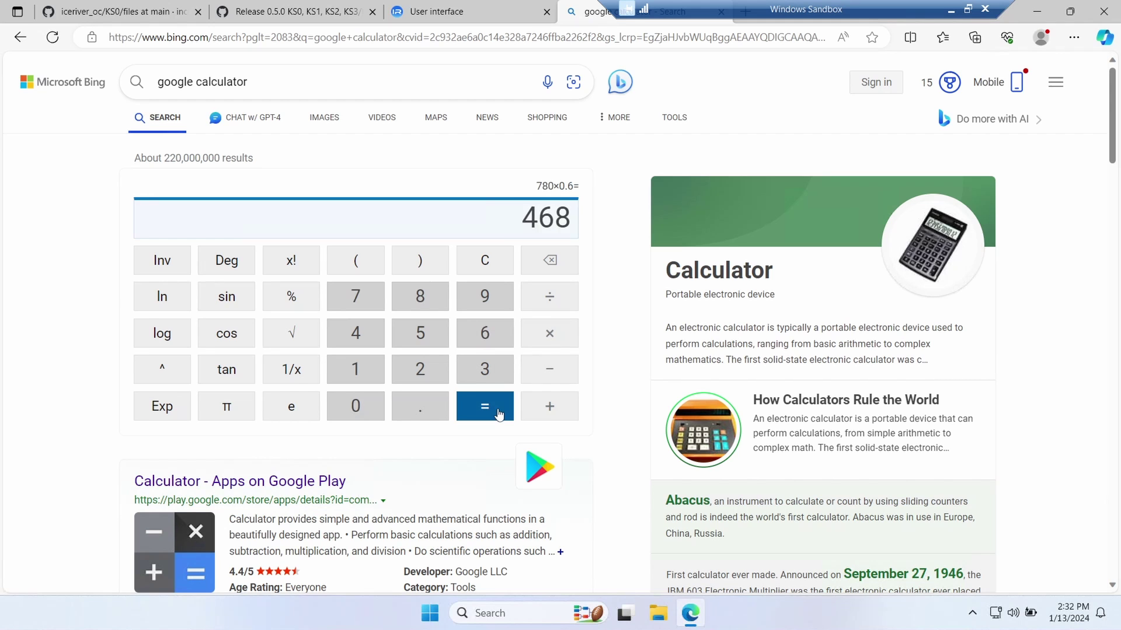
left_click(447, 11)
type("468")
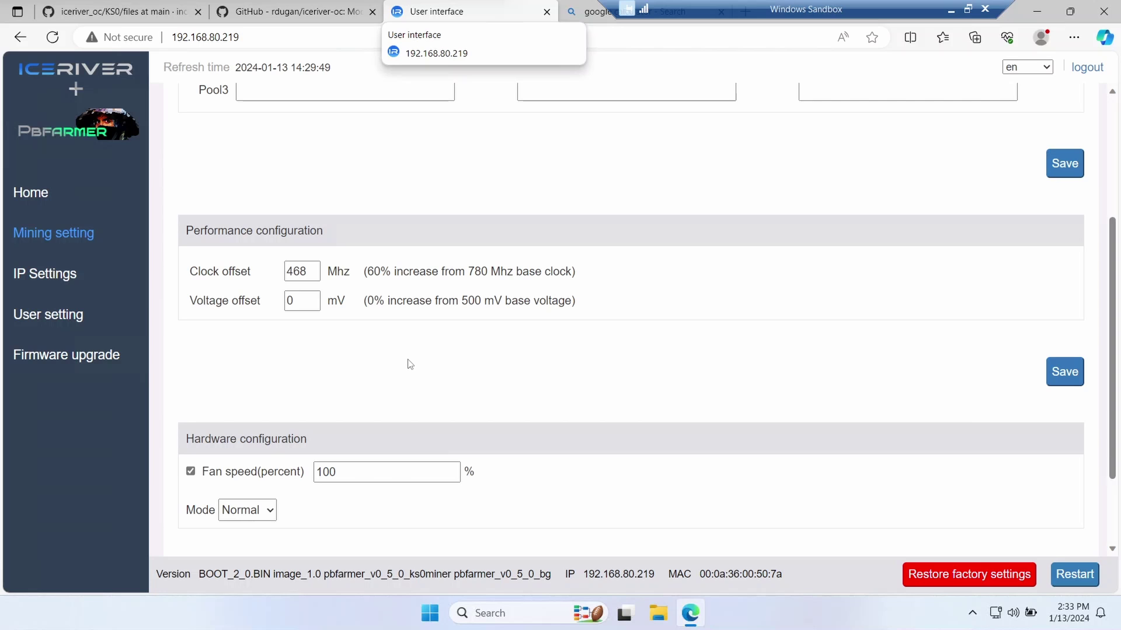
- Change the voltage offset from 0 to 7 mV and save it with the 468 MHz clock offset
left_click(300, 301)
key("BackSpace")
type("7")
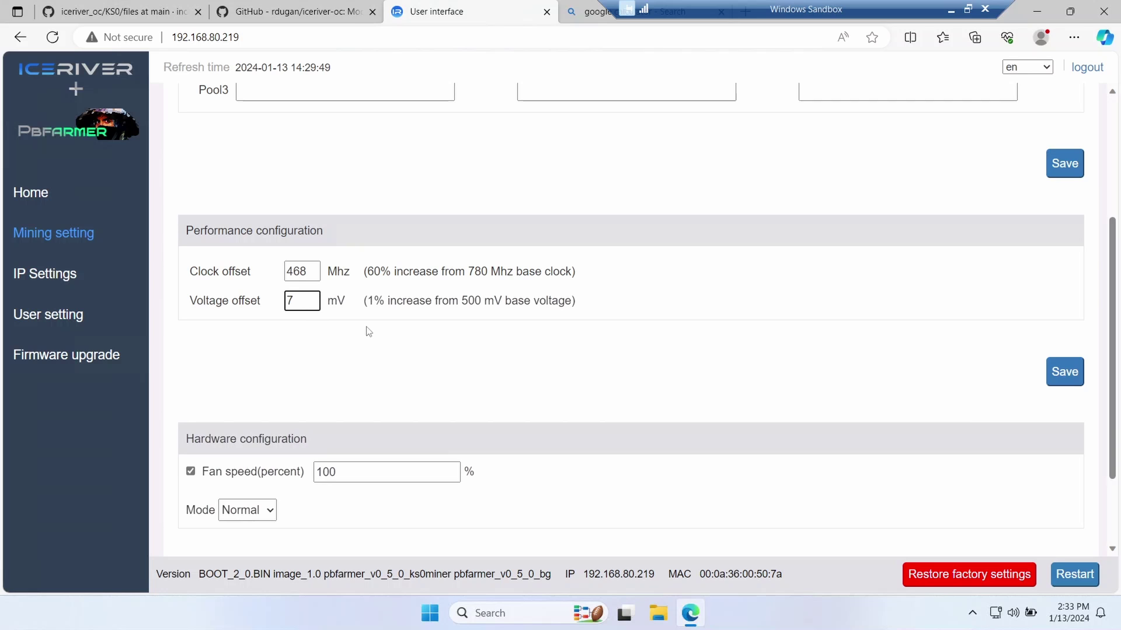
left_click(1064, 372)
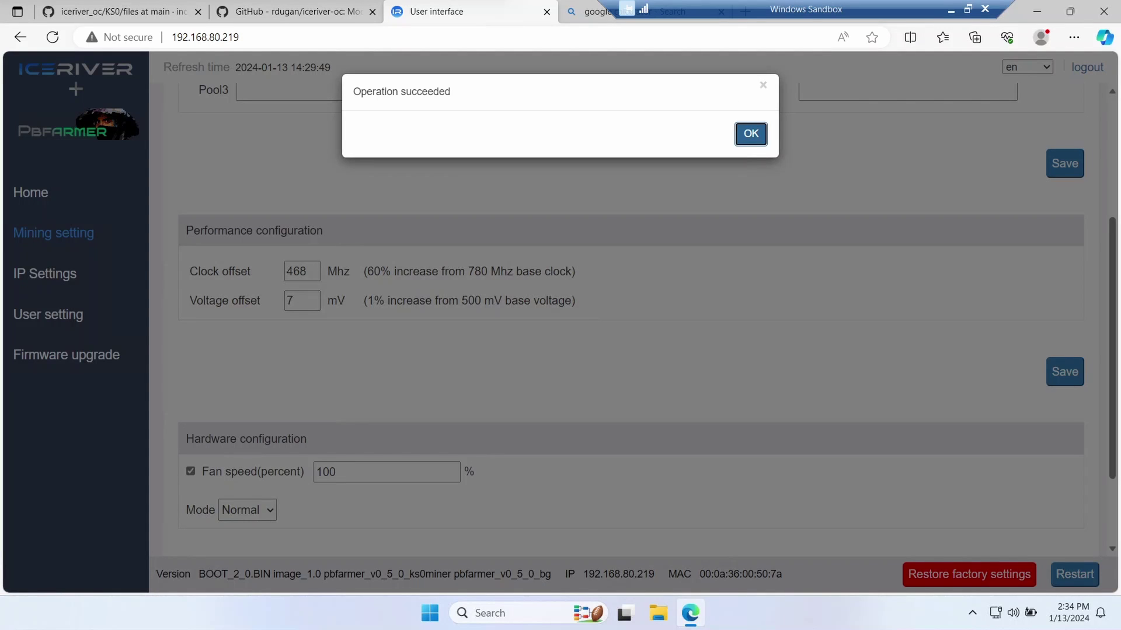
left_click(756, 138)
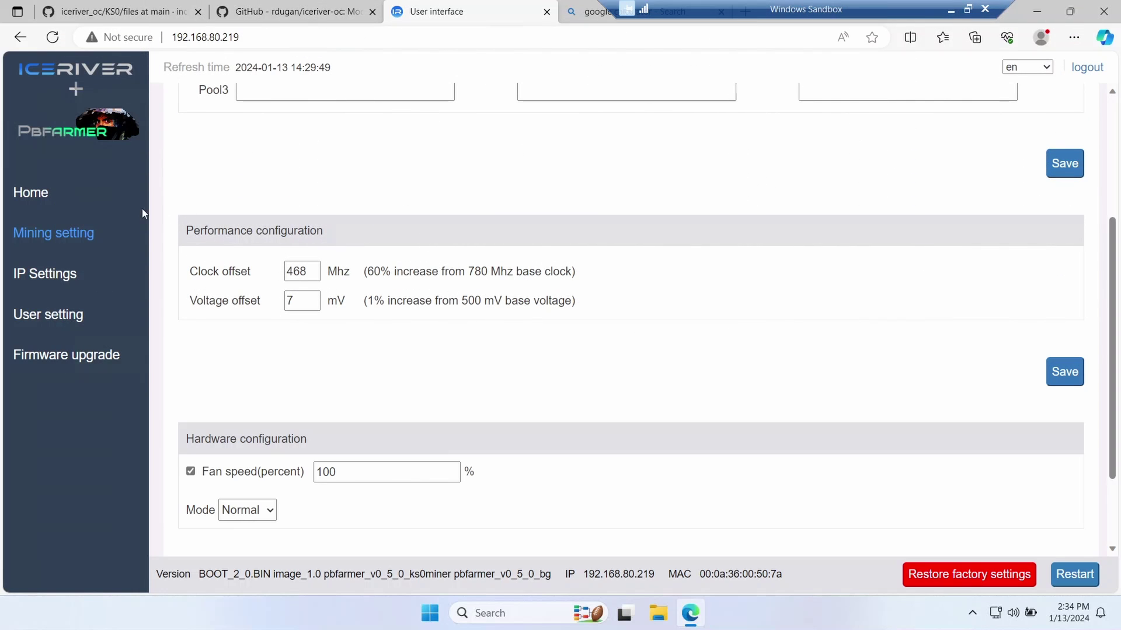
- Open the Home dashboard and scroll to the Pool and Hash board tables
left_click(23, 197)
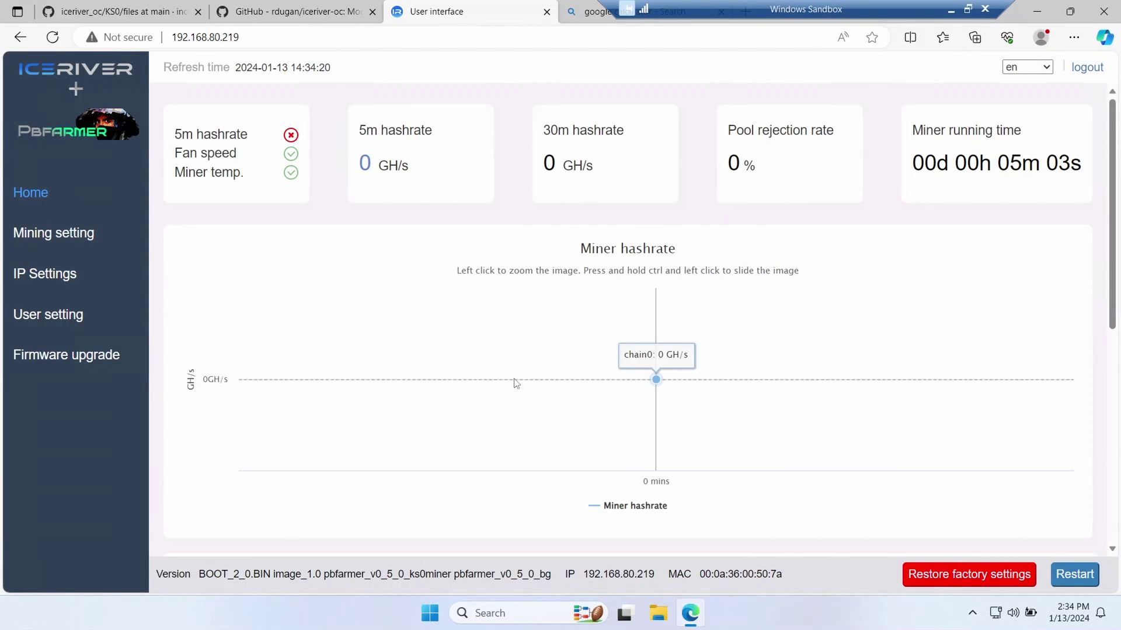
scroll(516, 383, "down", 5)
scroll(516, 383, "down", 2)
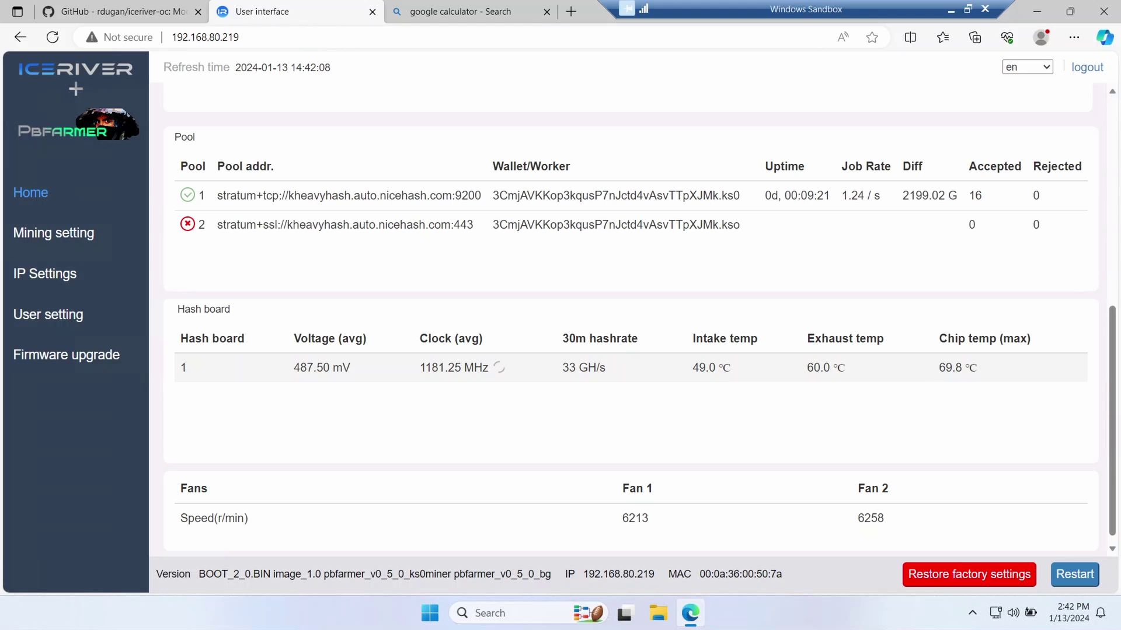
- Reload the dashboard and highlight the 01:30:15 uptime, 78.8 max chip temperature and 153 GH/s hashrate
left_click(52, 38)
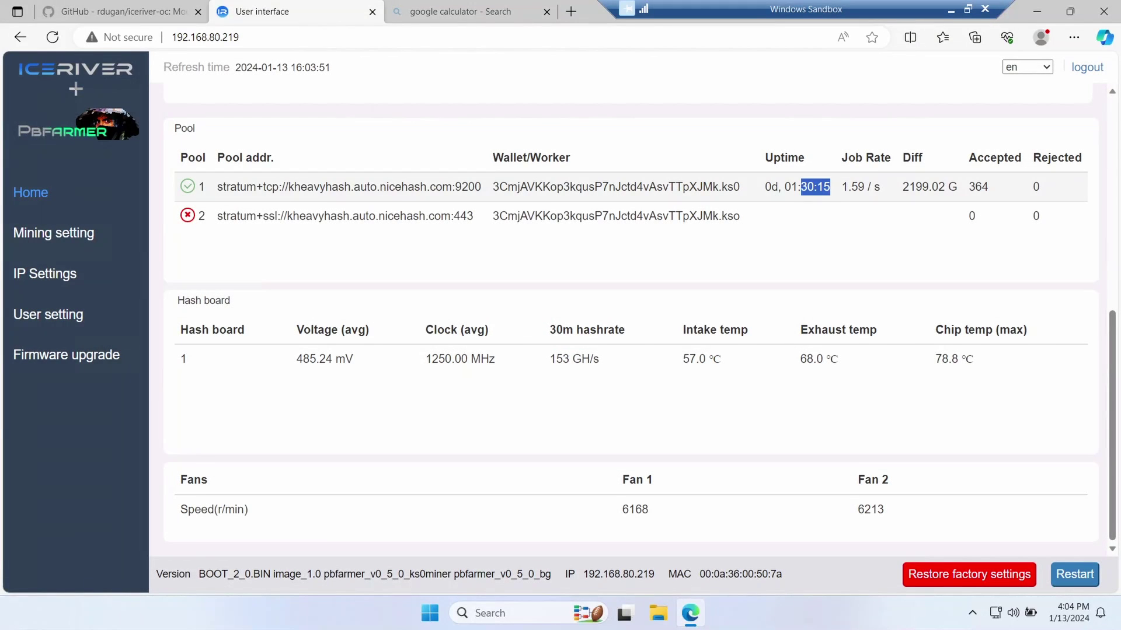
left_click_drag(801, 187, 784, 187)
left_click(839, 301)
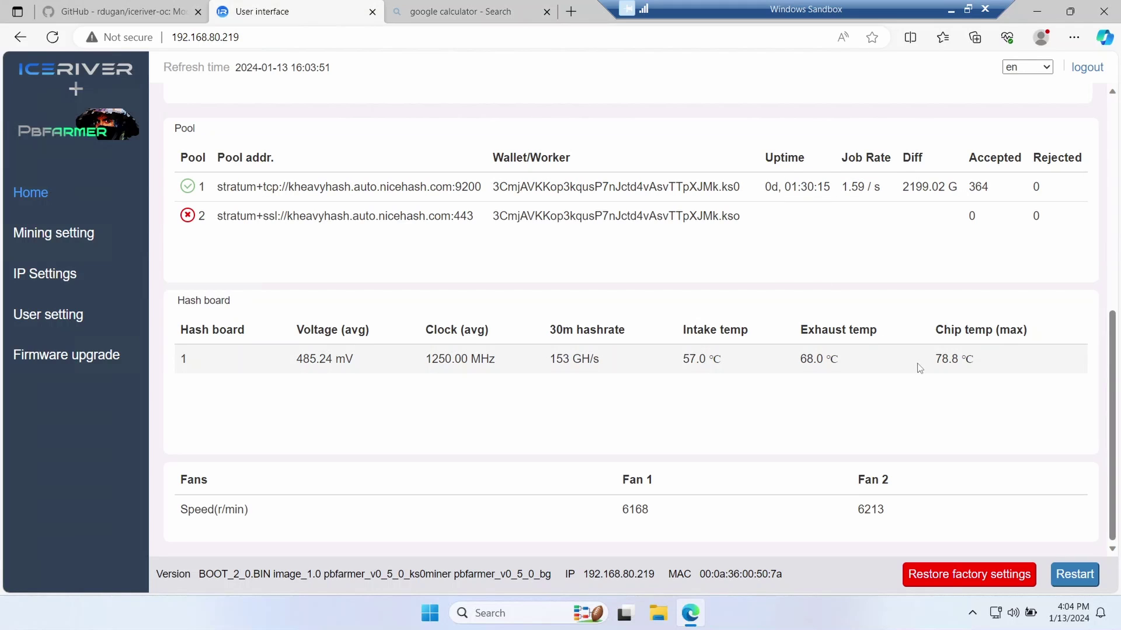
left_click_drag(934, 359, 958, 359)
left_click(595, 389)
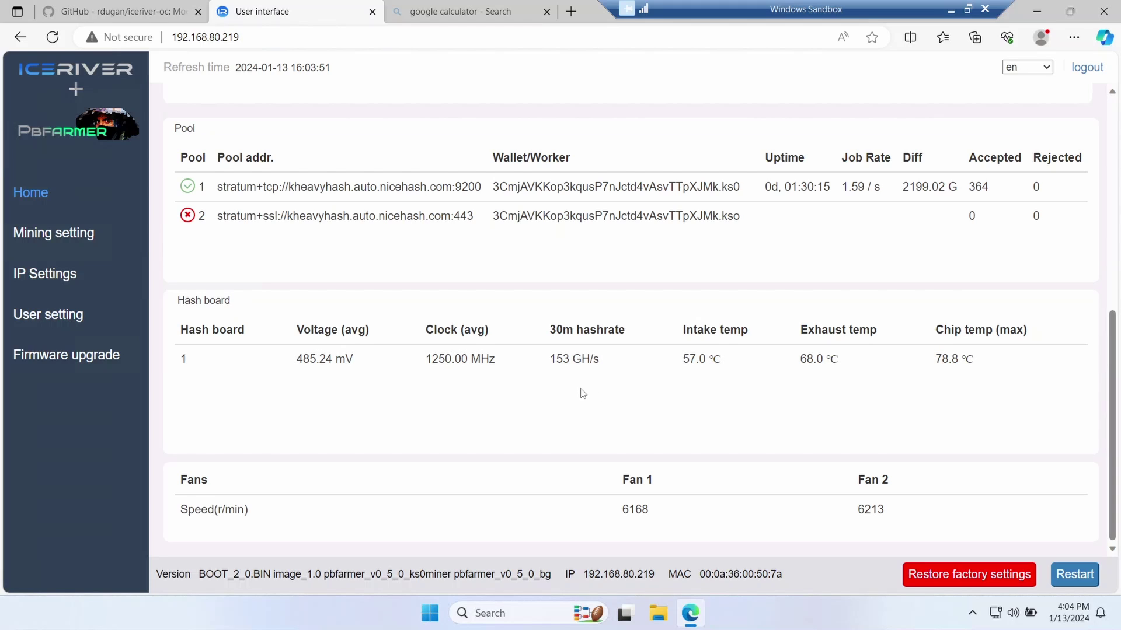
left_click_drag(550, 359, 566, 390)
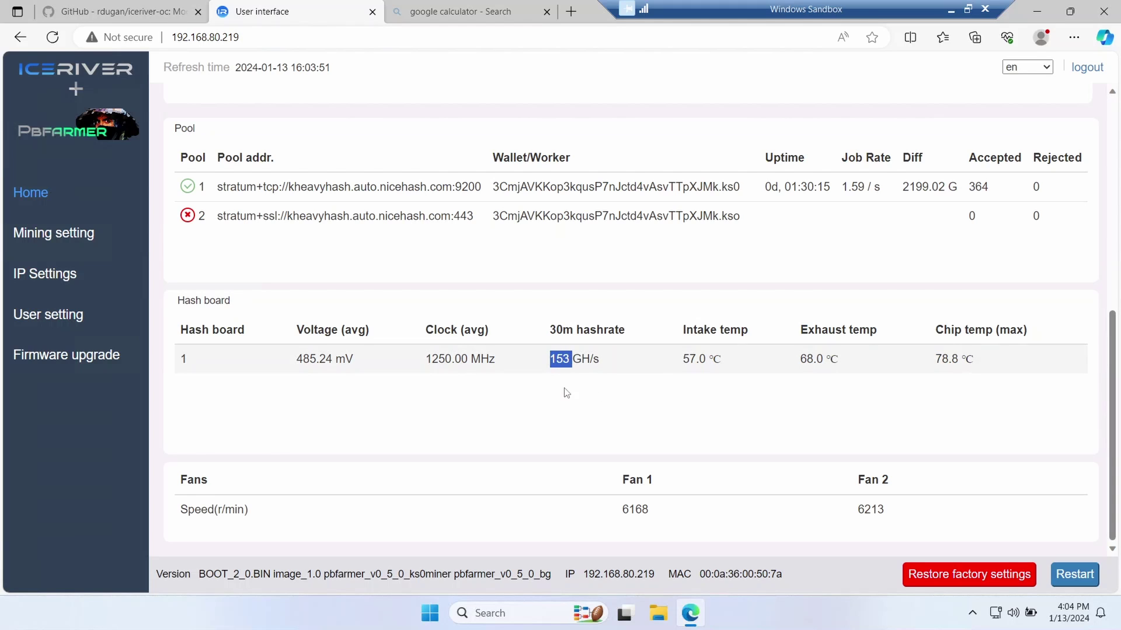
left_click(567, 397)
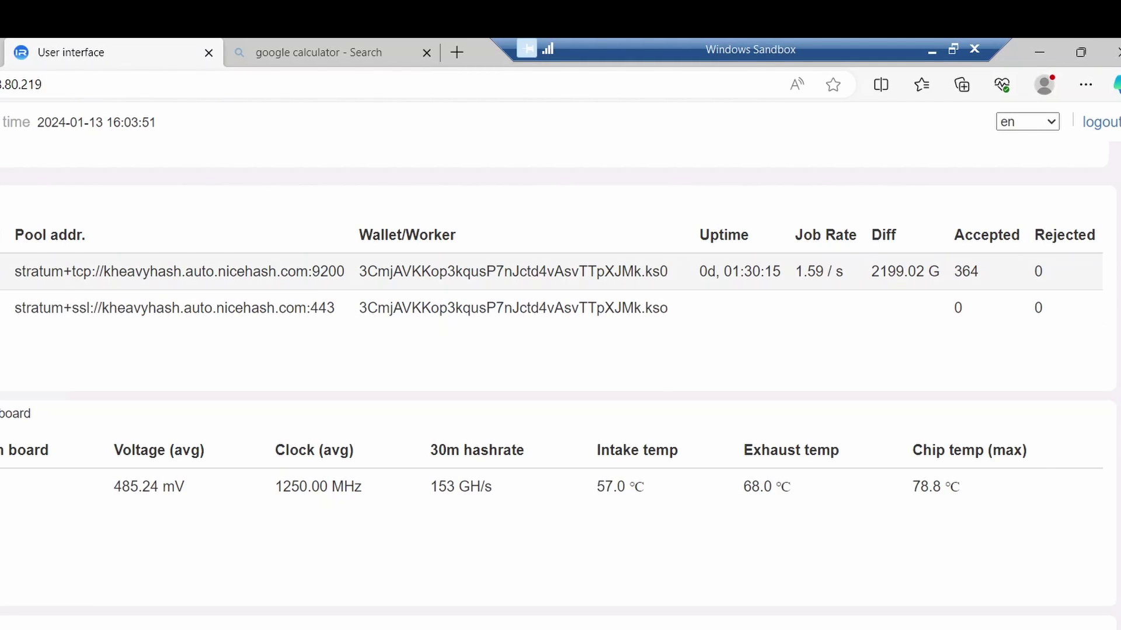
left_click(936, 373)
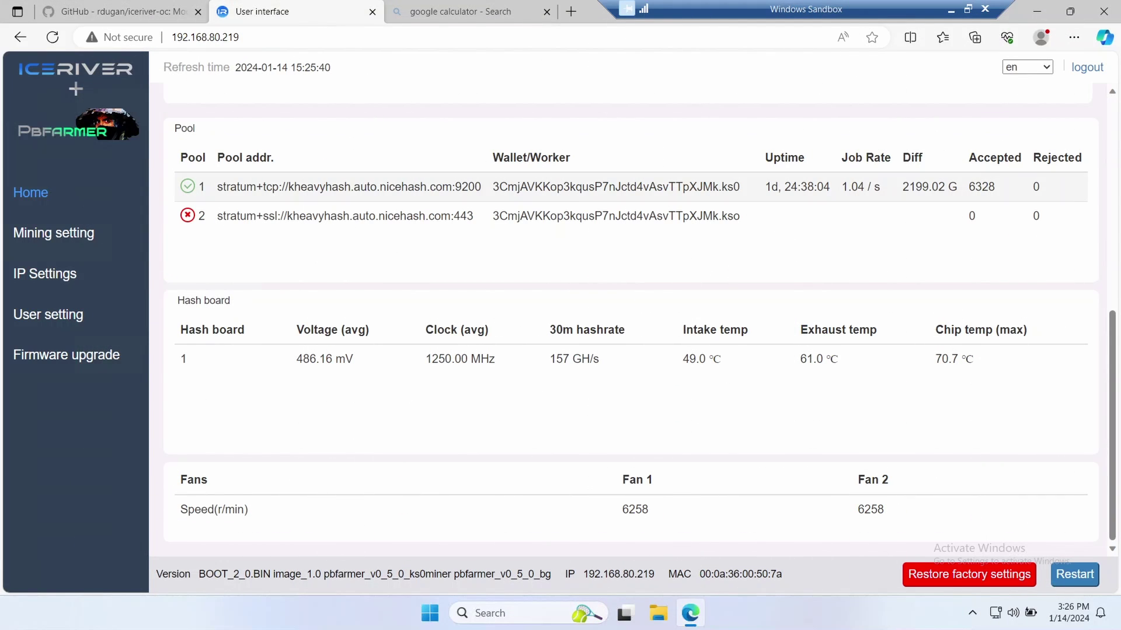
left_click_drag(802, 186, 830, 187)
left_click(806, 225)
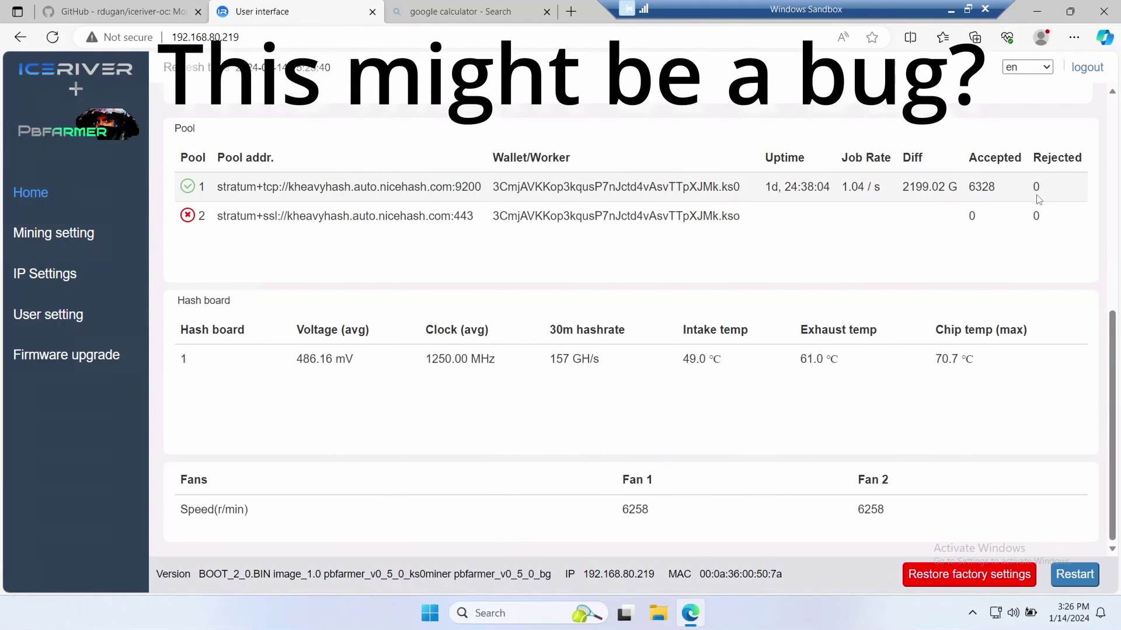
scroll(1039, 201, "up", 8)
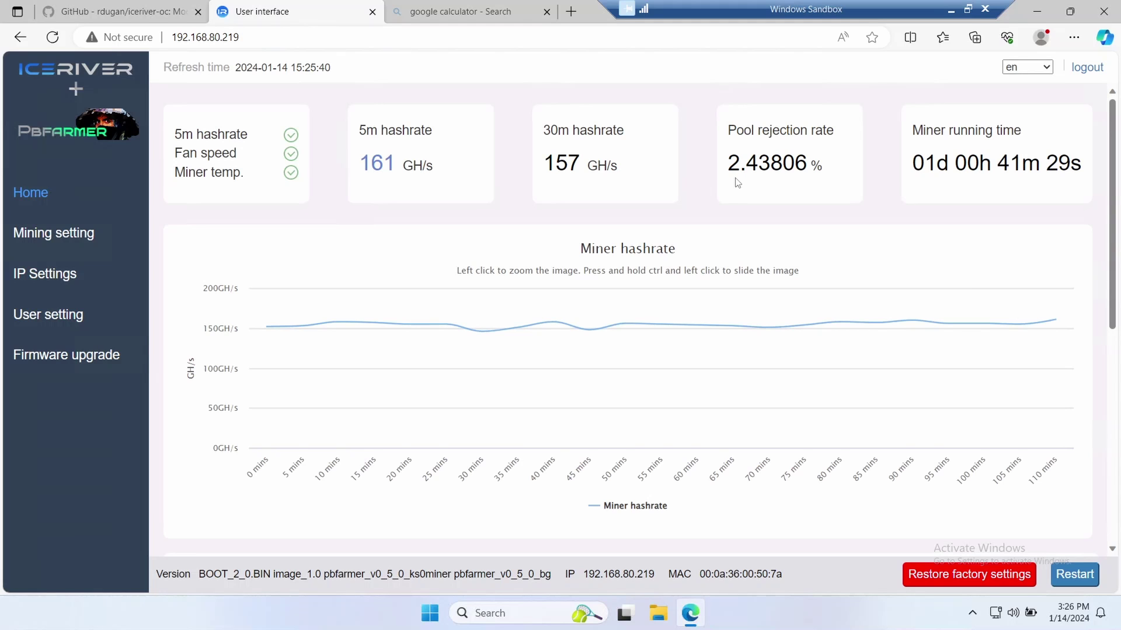
scroll(737, 184, "down", 8)
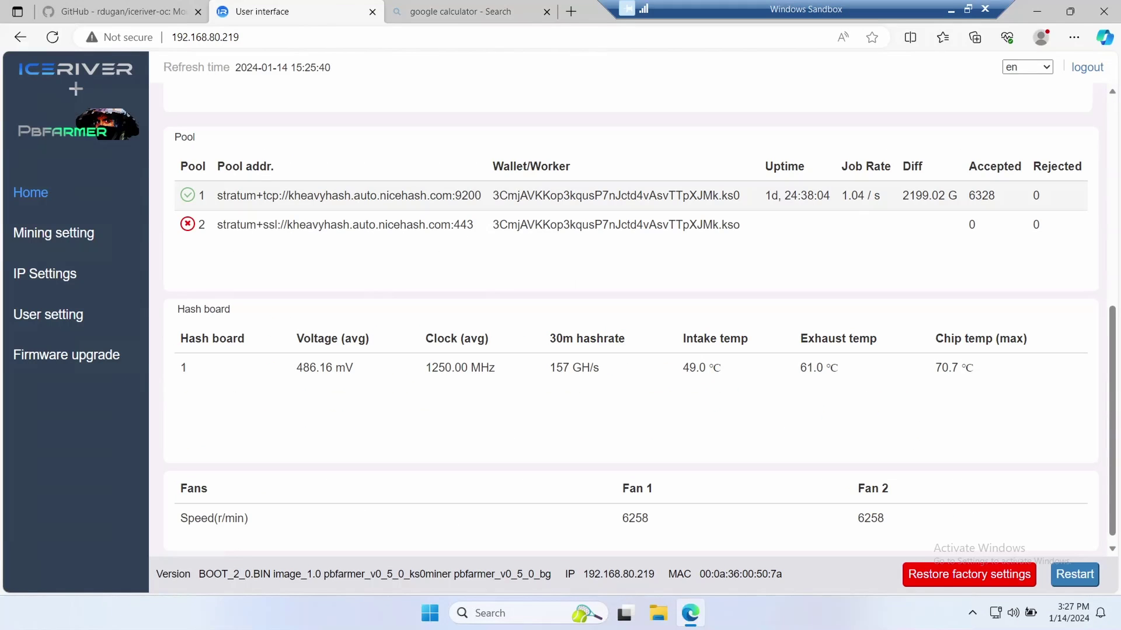
double_click(1036, 195)
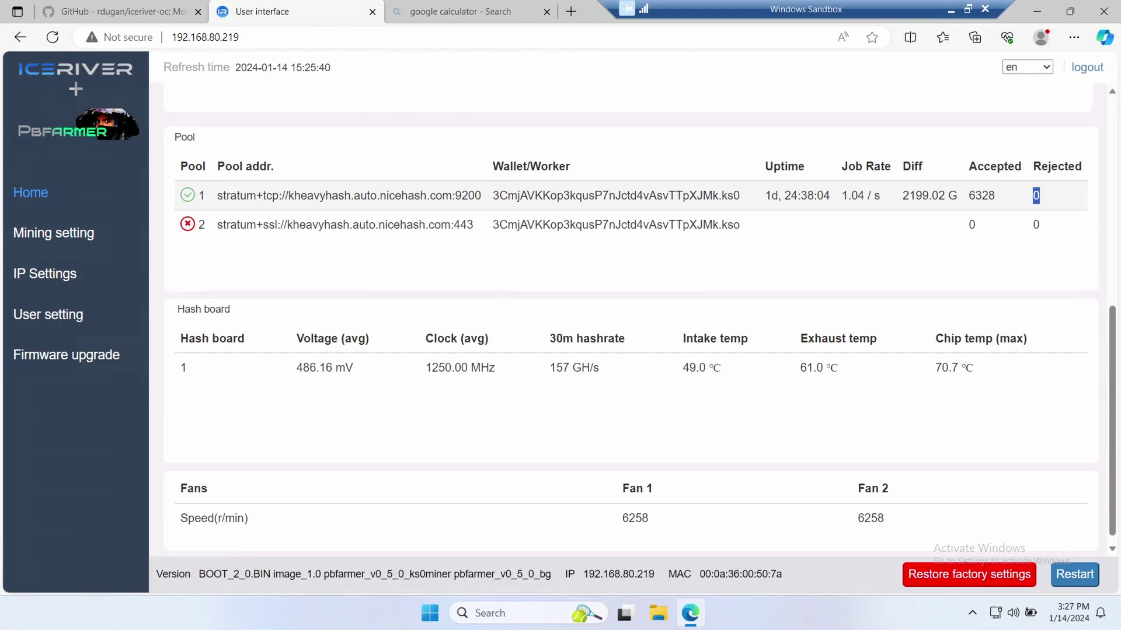
left_click(1044, 254)
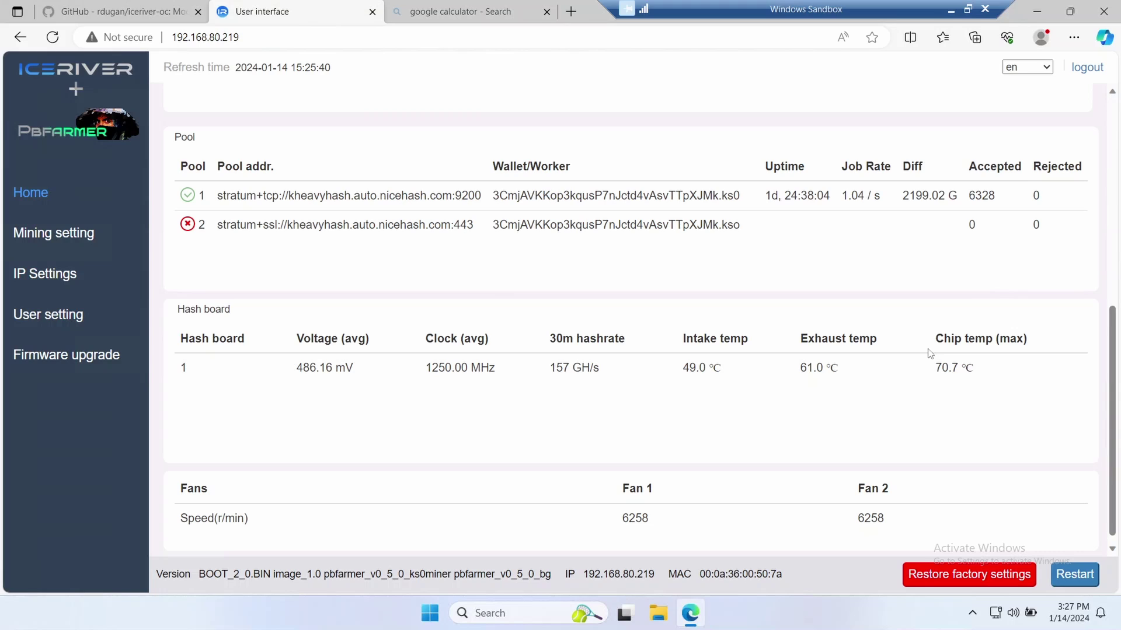